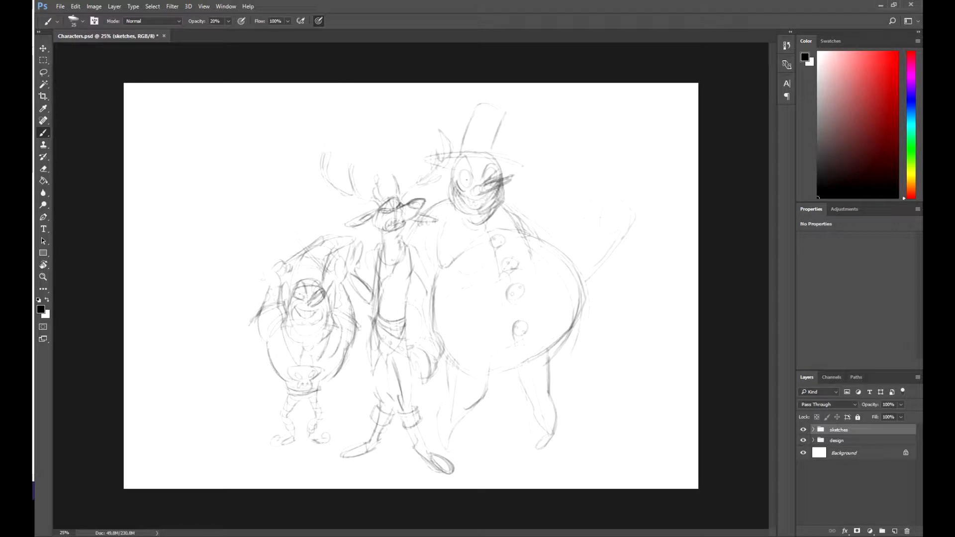
- Add a layer above the sketches group, set the group's opacity to 50%, and make the new layer active
left_click(894, 531)
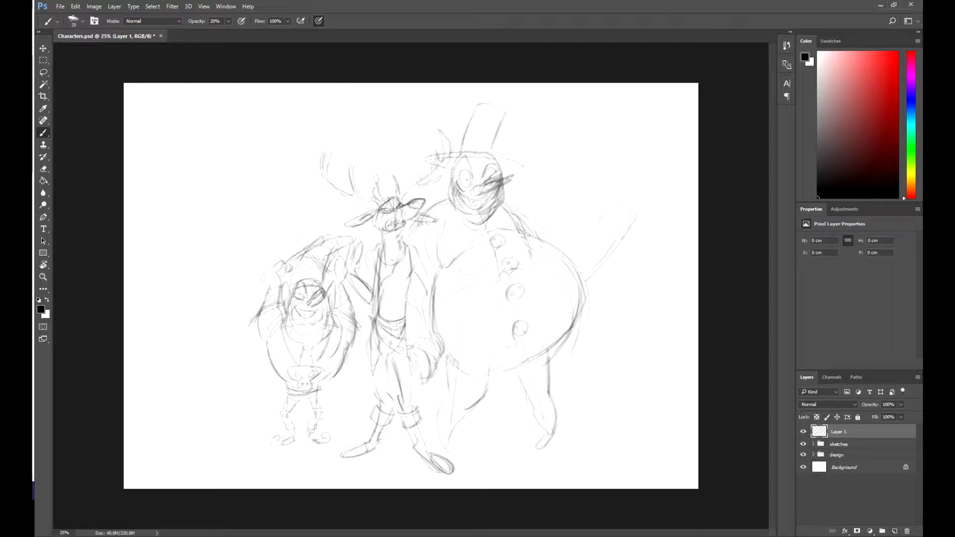
left_click(857, 444)
left_click_drag(870, 405, 850, 405)
type("50")
key("Return")
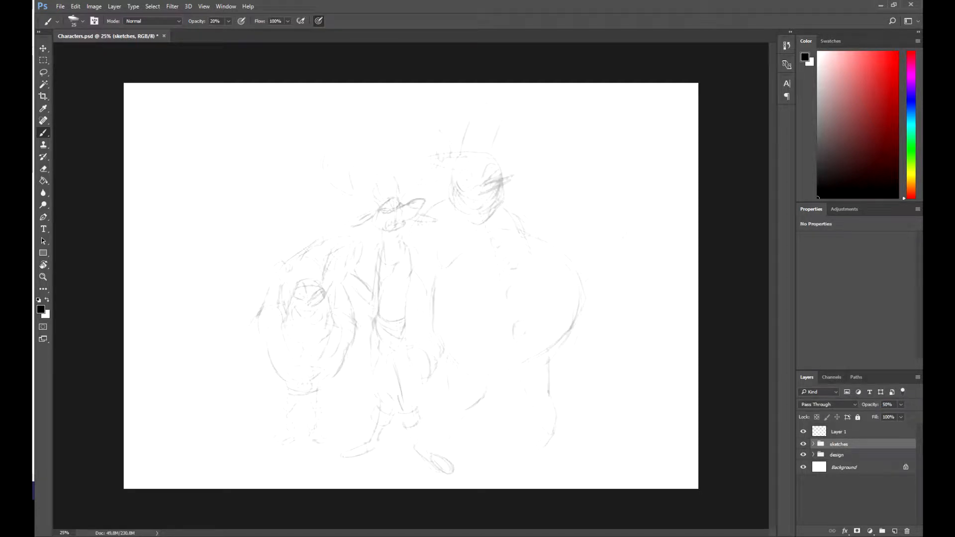
left_click(857, 431)
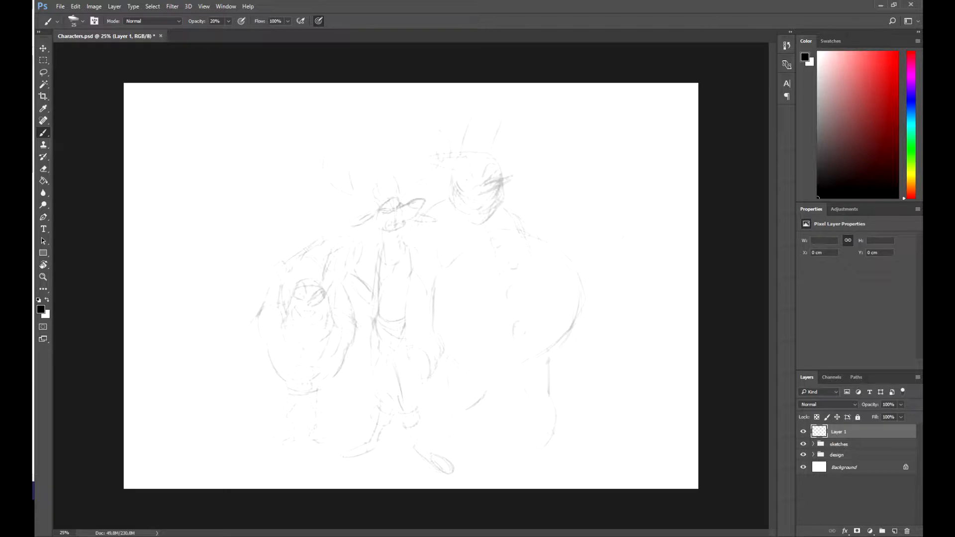
- Sketch a microphone on a slanted stand in front of the reindeer and shift the sketch slightly to the left
left_click_drag(363, 242, 343, 248)
left_click_drag(373, 234, 355, 247)
mouse_move(356, 244)
left_mouse_down()
mouse_move(347, 256)
mouse_move(374, 309)
left_mouse_up()
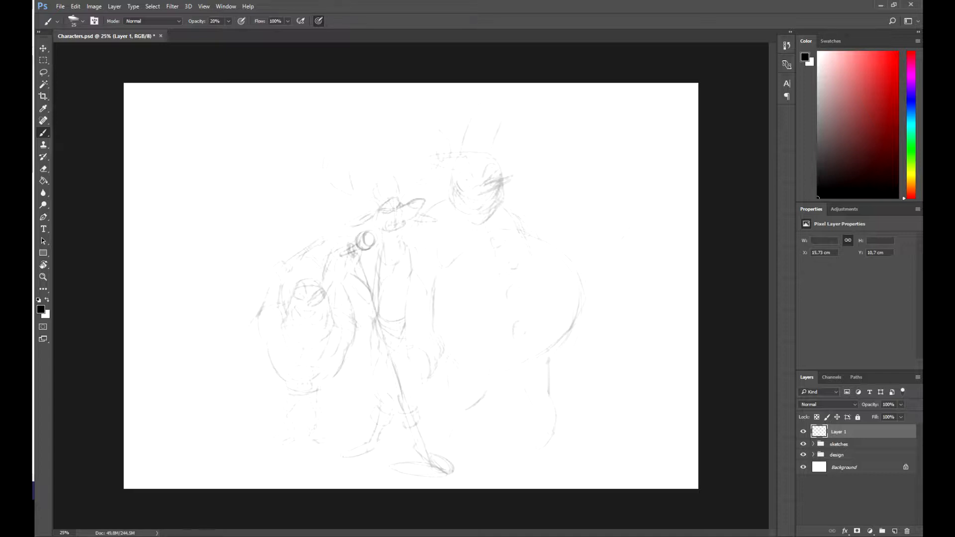
key("v")
left_click_drag(429, 440, 422, 440)
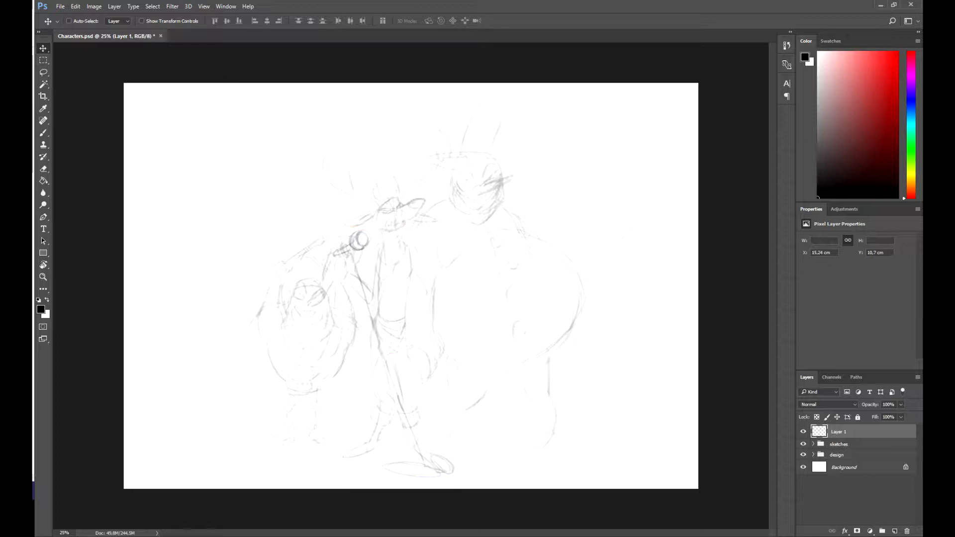
- Redraw the microphone stand's pole and round base, erasing the old lines, and add a cable hanging from the microphone
key("b")
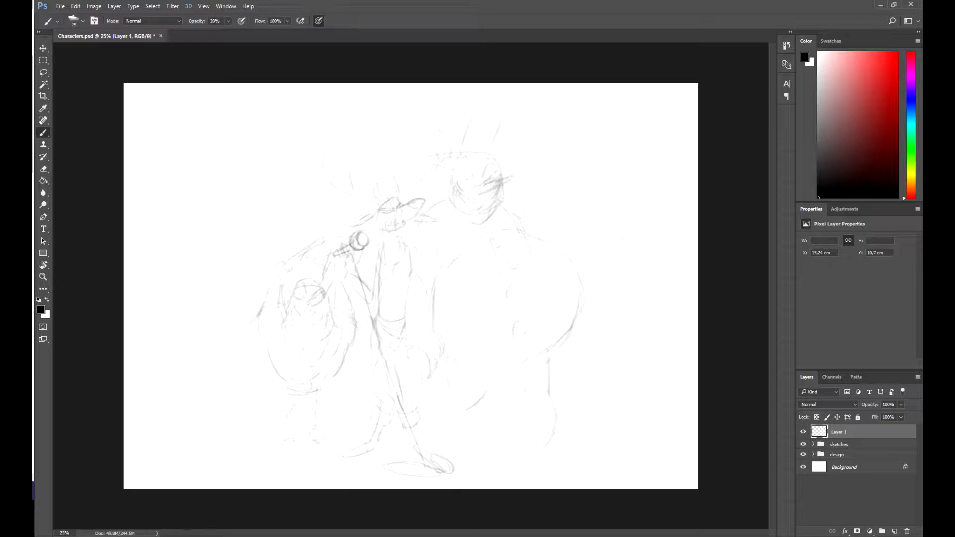
left_click_drag(379, 342, 394, 386)
mouse_move(367, 305)
left_mouse_down()
mouse_move(410, 445)
mouse_move(414, 436)
mouse_move(399, 465)
left_mouse_up()
key("e")
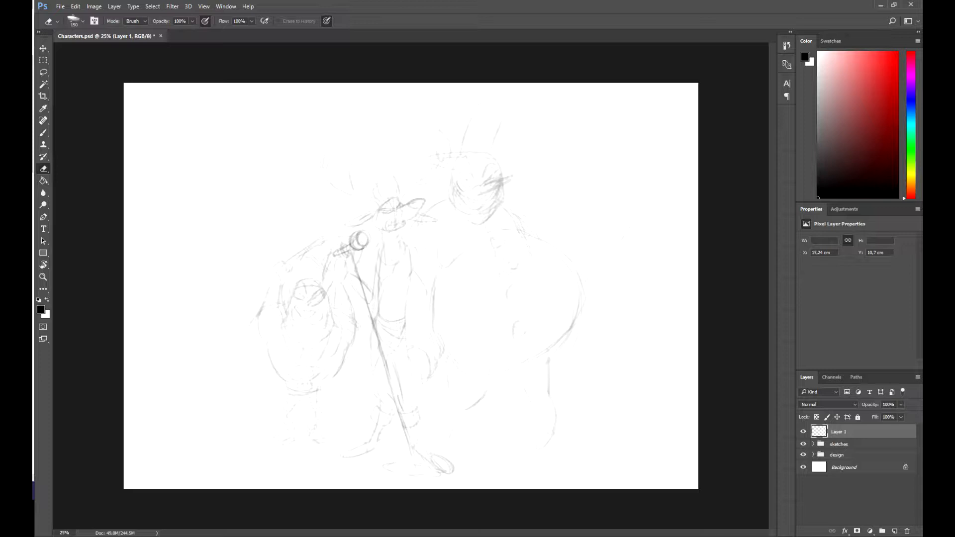
key("b")
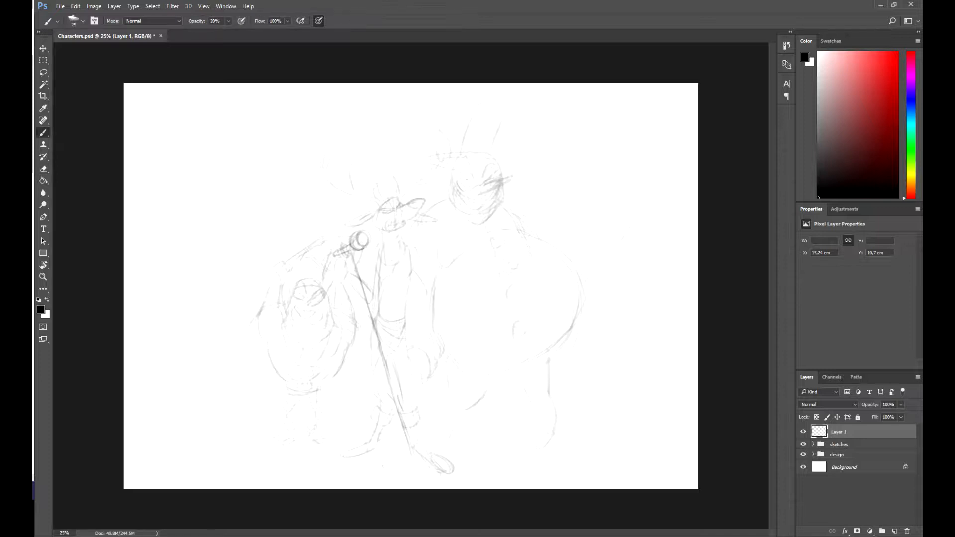
mouse_move(395, 466)
left_mouse_down()
mouse_move(377, 472)
mouse_move(431, 473)
left_mouse_up()
left_click_drag(335, 261, 341, 443)
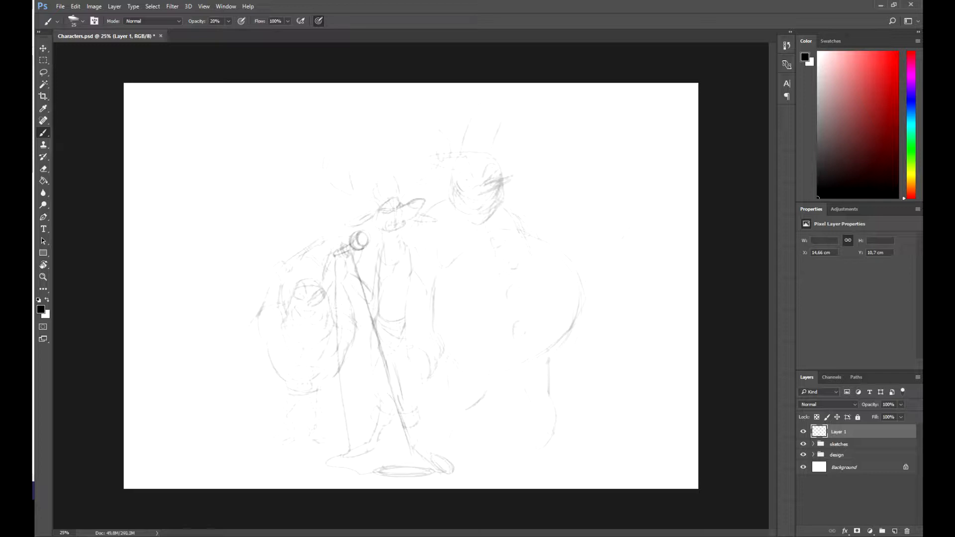
- Refine the microphone's head and clip with darker lines and strengthen the stand's pole
key("e")
left_click(361, 239)
key("b")
mouse_move(360, 234)
left_mouse_down()
mouse_move(353, 249)
mouse_move(369, 246)
left_mouse_up()
key("e")
key("b")
left_click_drag(353, 237, 347, 248)
mouse_move(346, 245)
left_mouse_down()
mouse_move(341, 260)
mouse_move(348, 255)
left_mouse_up()
left_click_drag(353, 256, 410, 446)
left_click_drag(394, 399, 404, 429)
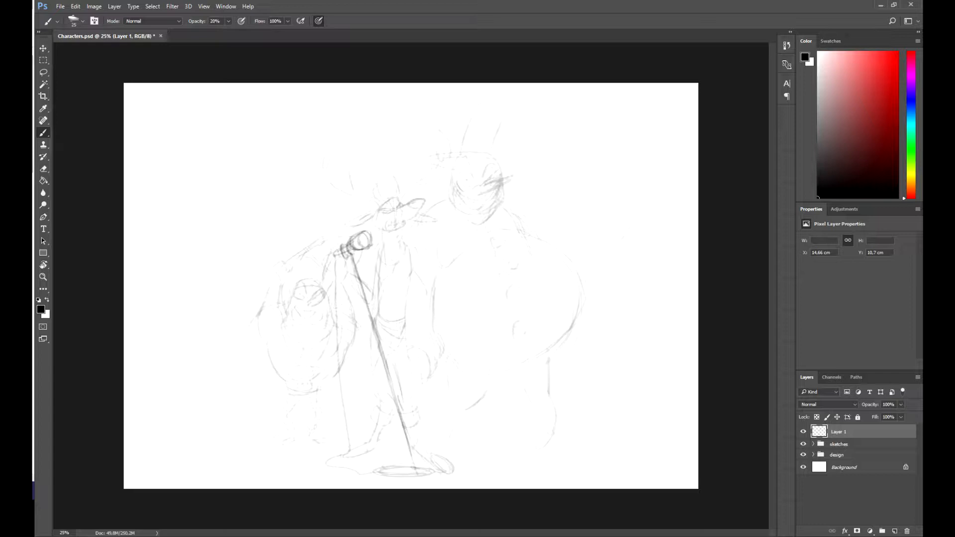
- Rename the microphone sketch layer as micro
double_click(838, 432)
type("micro")
key("Return")
- Place the white guitar reference photo in the canvas's upper-left corner and name its layer ref guitar
left_click(894, 531)
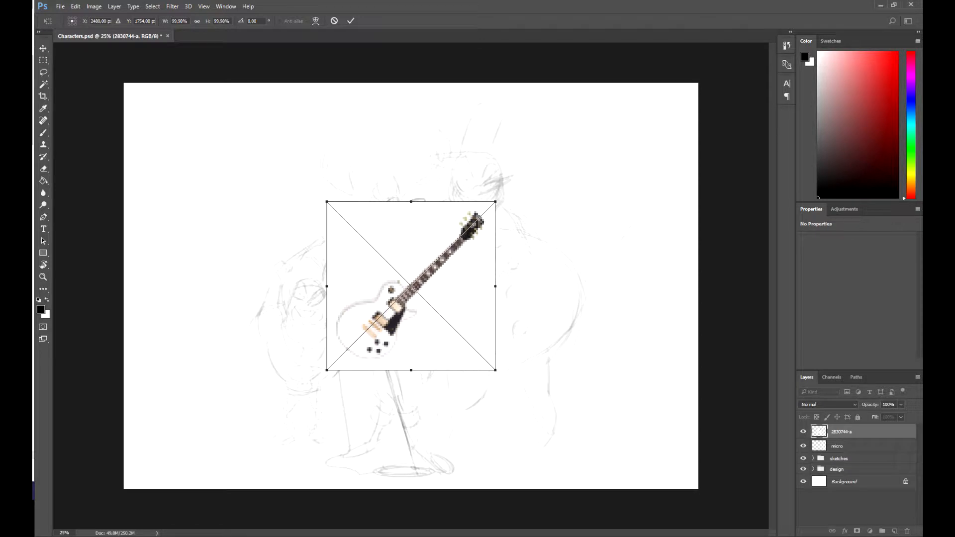
mouse_move(453, 283)
left_mouse_down()
mouse_move(249, 164)
mouse_move(258, 173)
left_mouse_up()
key("Return")
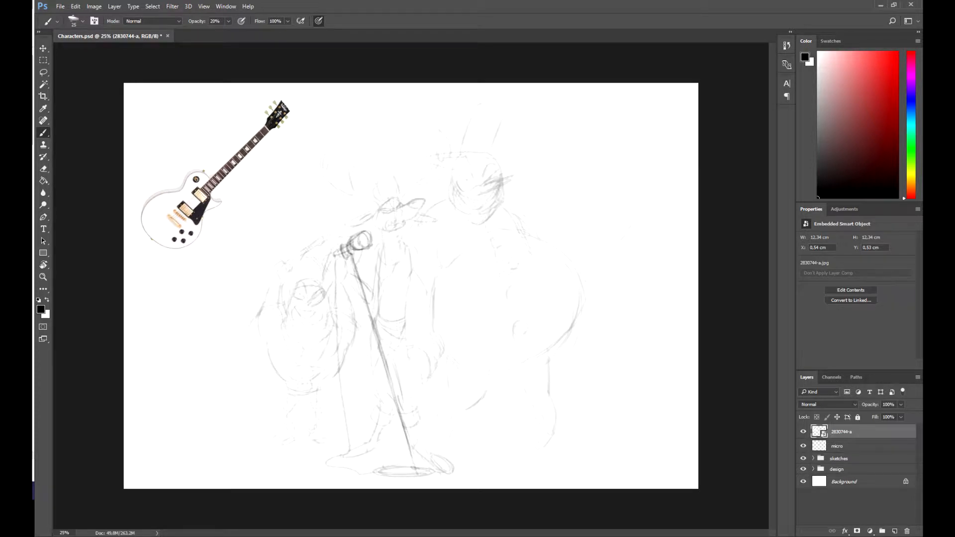
double_click(840, 431)
type("ref guitar")
key("Return")
- Add a layer and rough in the guitar's body at the reindeer's waist, undoing the last few strokes
left_click(895, 532)
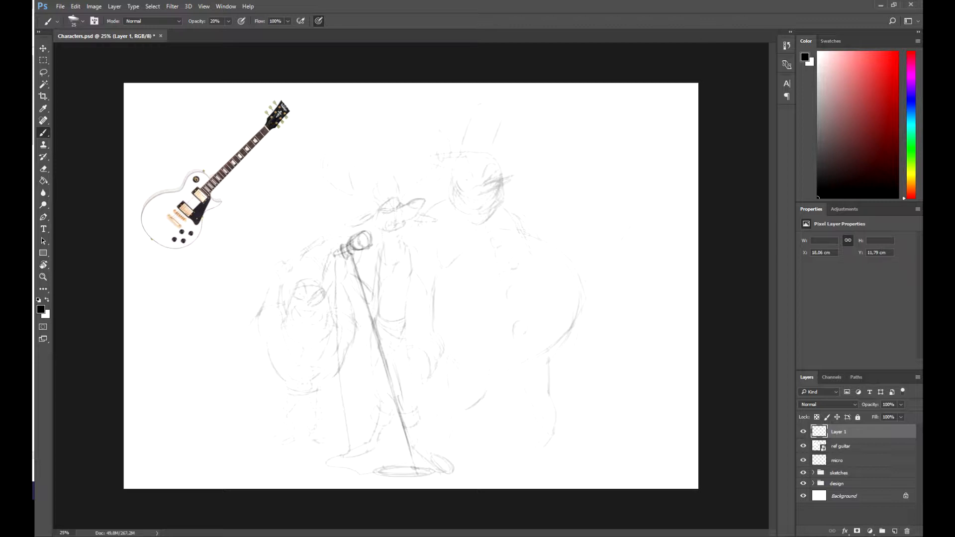
left_click_drag(341, 345, 335, 361)
left_click_drag(377, 326, 373, 349)
mouse_move(396, 328)
left_mouse_down()
mouse_move(400, 348)
mouse_move(399, 331)
left_mouse_up()
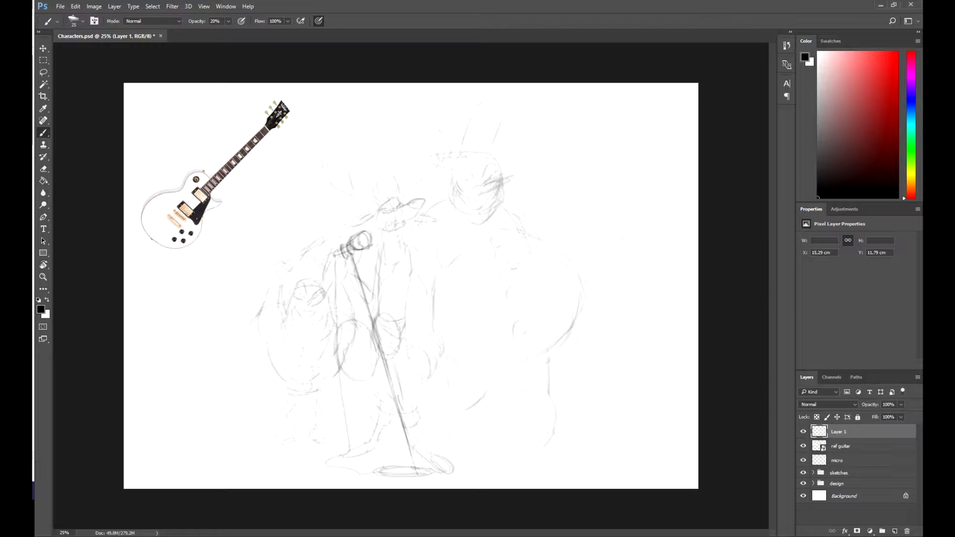
mouse_move(393, 324)
left_mouse_down()
mouse_move(401, 351)
mouse_move(402, 344)
left_mouse_up()
key("ctrl+alt+z")
key("ctrl+alt+z")
key("ctrl+alt+z")
- Sketch the guitar's headstock over the snowman's belly, erase the first outline, and redraw it with tuning pegs
mouse_move(461, 300)
left_mouse_down()
mouse_move(477, 310)
mouse_move(489, 286)
mouse_move(497, 294)
left_mouse_up()
left_click_drag(469, 311, 492, 305)
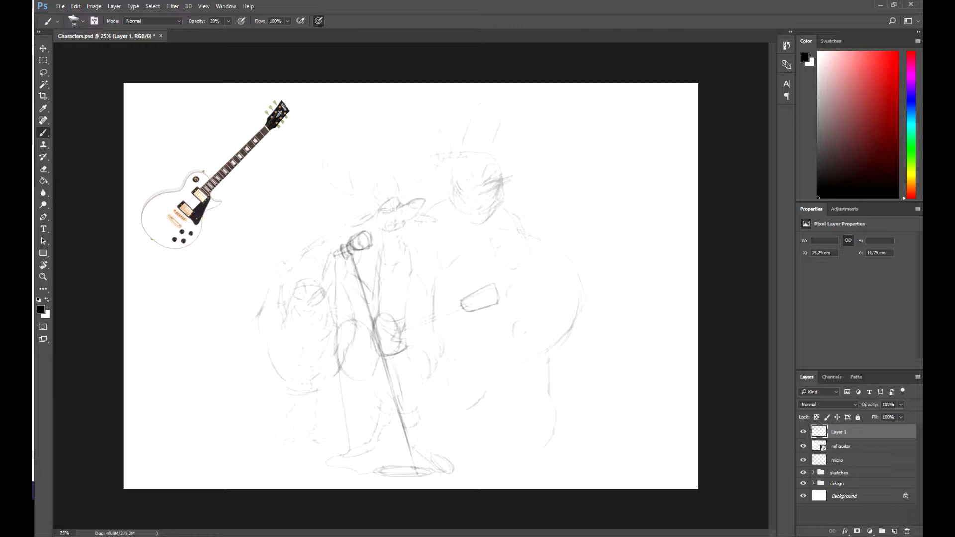
key("e")
left_click_drag(465, 301, 495, 297)
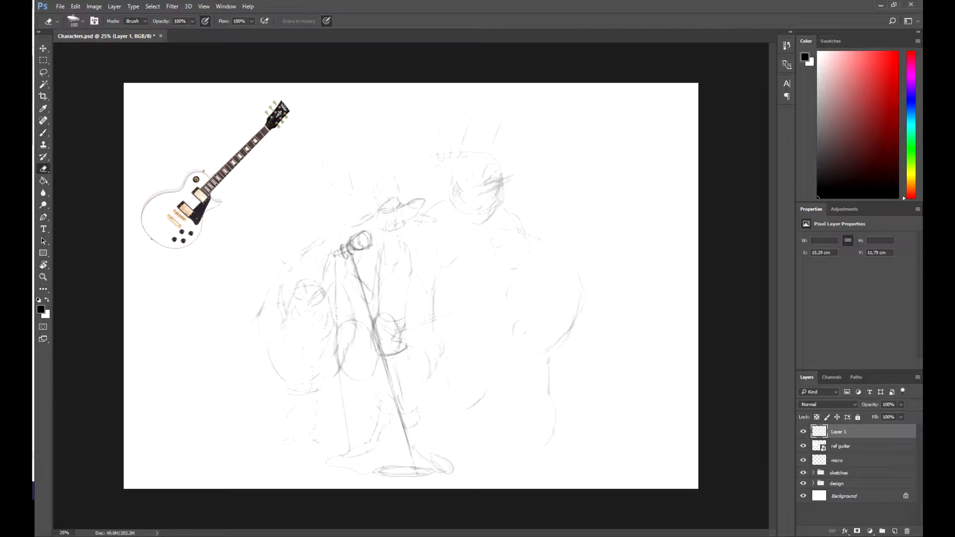
key("b")
mouse_move(481, 292)
left_mouse_down()
mouse_move(464, 308)
mouse_move(494, 301)
mouse_move(492, 290)
mouse_move(482, 292)
mouse_move(493, 305)
left_mouse_up()
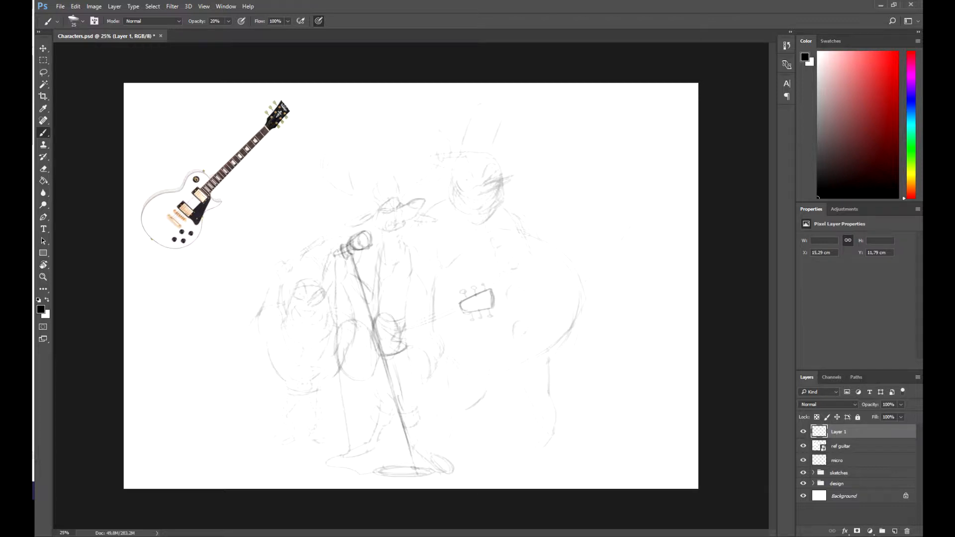
- Darken the guitar body's outline and add the pickups and control knobs
mouse_move(383, 328)
left_mouse_down()
mouse_move(392, 341)
mouse_move(371, 339)
mouse_move(371, 356)
left_mouse_up()
left_click_drag(382, 357, 374, 375)
mouse_move(383, 313)
left_mouse_down()
mouse_move(372, 328)
mouse_move(336, 328)
mouse_move(330, 346)
left_mouse_up()
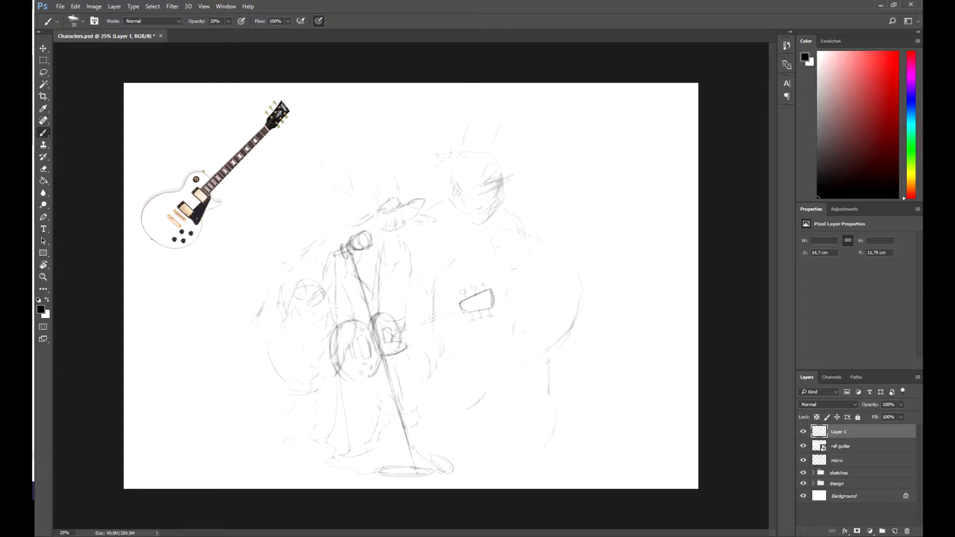
- Draw the guitar strap down the reindeer's torso to the guitar body, undoing the unwanted last strokes
mouse_move(381, 246)
left_mouse_down()
mouse_move(366, 315)
mouse_move(378, 283)
left_mouse_up()
left_click_drag(379, 279, 374, 315)
left_click_drag(383, 255, 374, 316)
left_click_drag(380, 271, 376, 311)
left_click_drag(411, 294, 405, 347)
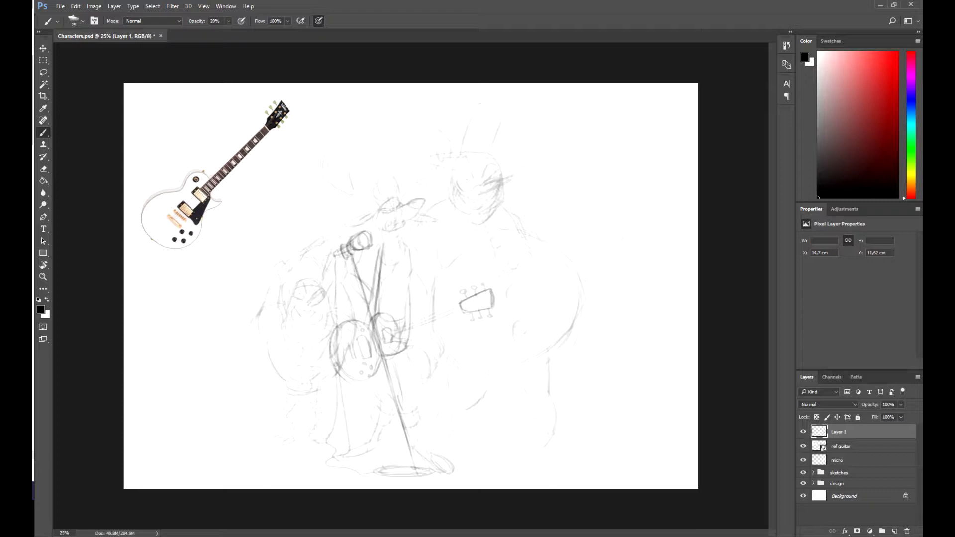
key("ctrl+alt+z")
key("ctrl+alt+z")
- Draw the guitar's neck with frets and strings between body and headstock, and hide the ref guitar layer
mouse_move(412, 289)
left_mouse_down()
mouse_move(411, 342)
mouse_move(430, 315)
mouse_move(460, 306)
left_mouse_up()
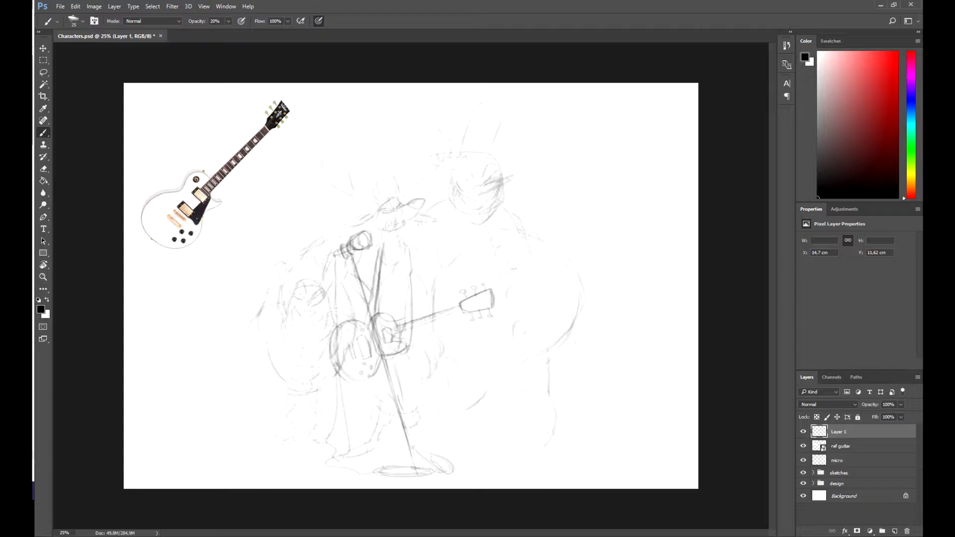
left_click_drag(393, 336, 465, 310)
left_click_drag(367, 346, 386, 338)
left_click(803, 446)
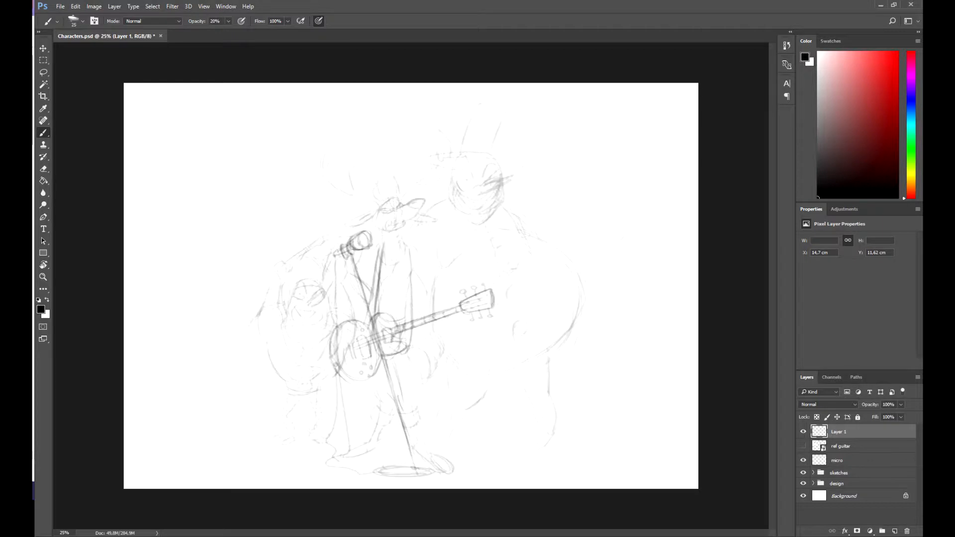
- Place the red bass reference photo in the canvas's upper-left corner and enlarge it to about 15.3 cm wide
left_click_drag(33, 286, 220, 137)
key("Return")
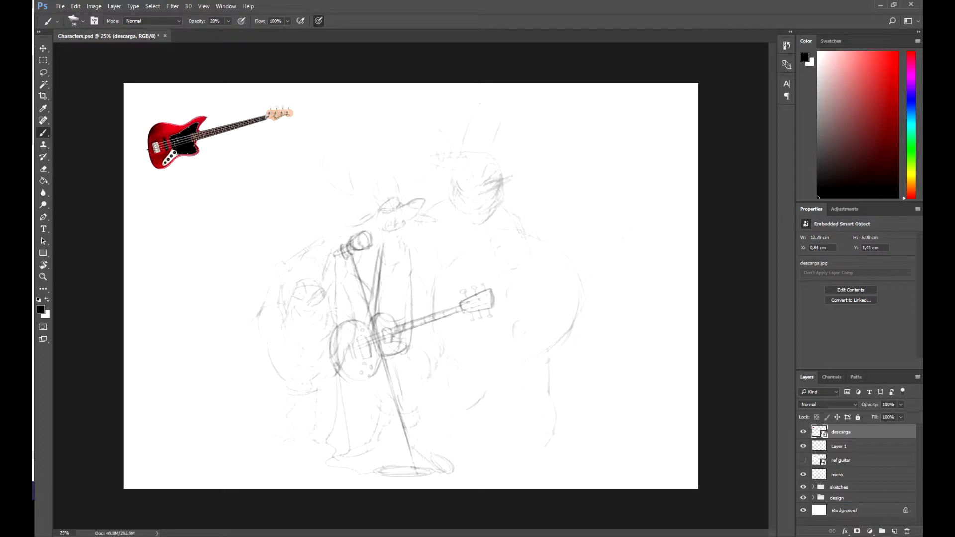
key("ctrl+t")
left_click_drag(319, 178, 345, 188)
key("Return")
- Rename the bass photo layer as ref bass and the guitar sketch layer as guitar
double_click(840, 432)
type("ref bass")
key("Return")
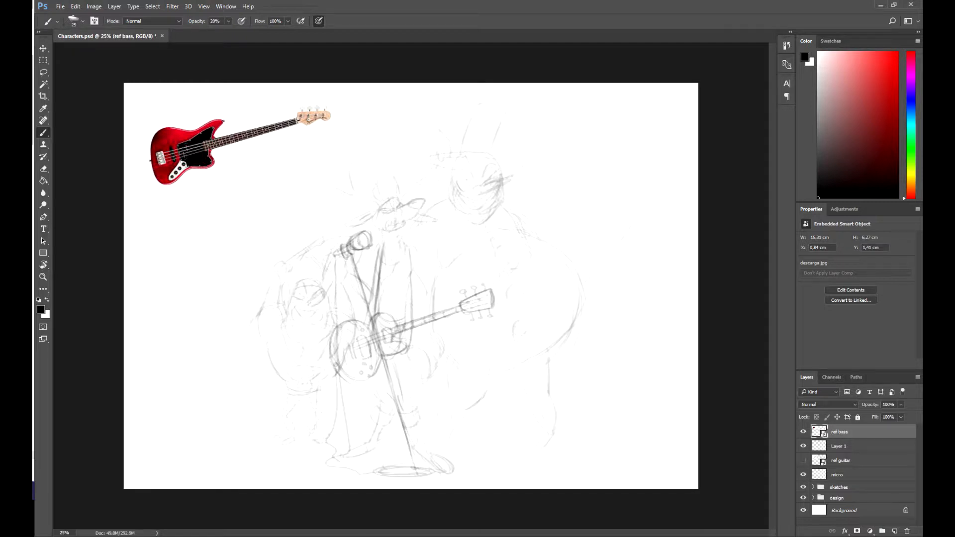
left_click(840, 446)
left_click(839, 432)
double_click(840, 446)
type("guitar")
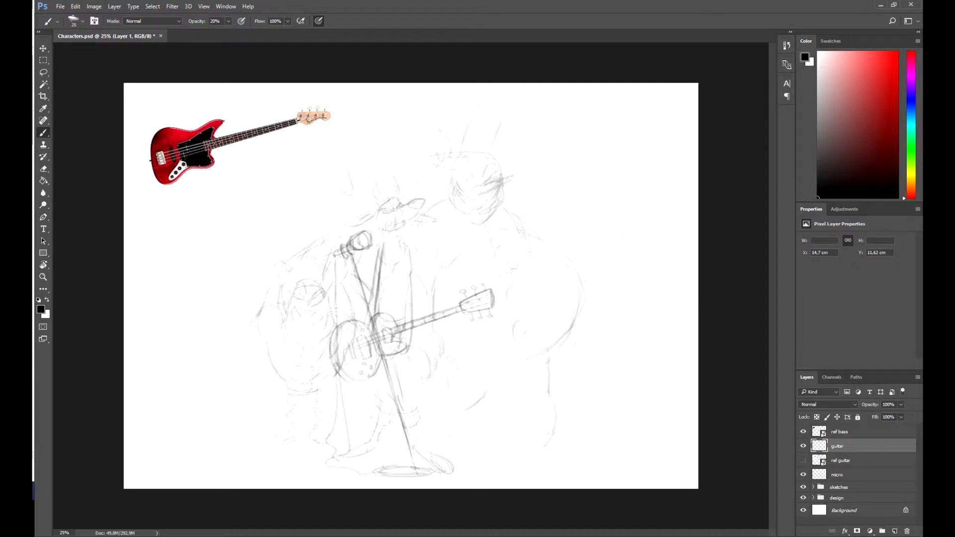
key("Return")
- Add a layer above ref bass and sketch the bass's neck, headstock and body outline over the snowman's belly
left_click(840, 432)
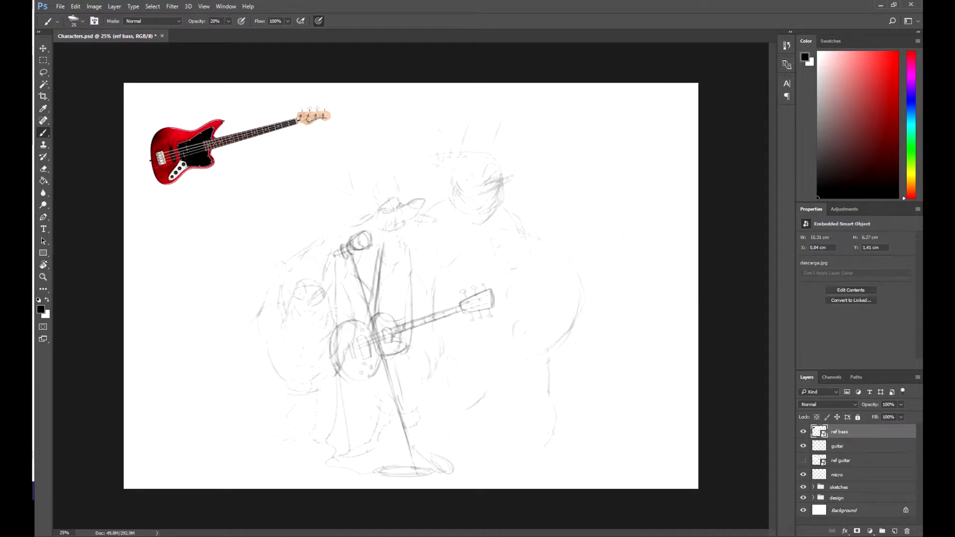
key("ctrl+shift+alt+n")
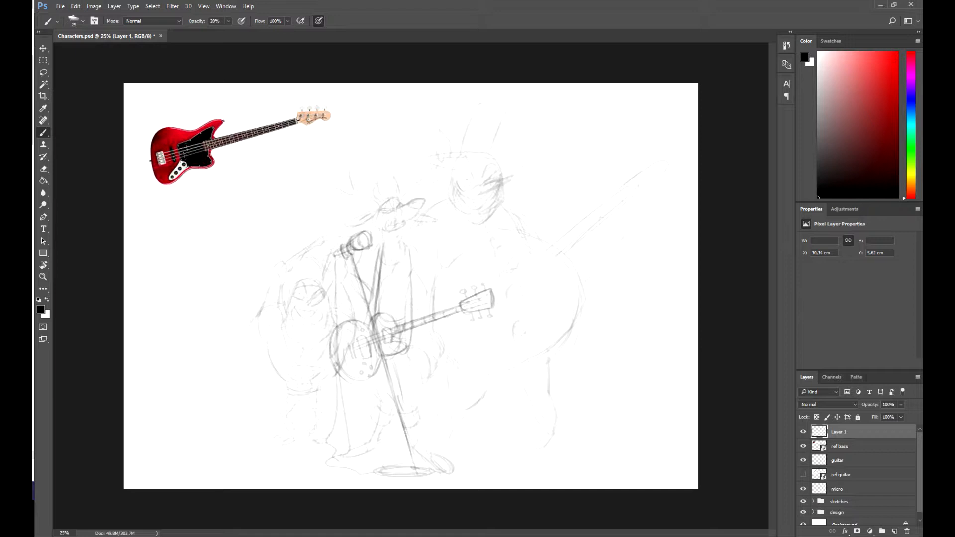
key("ctrl+z")
mouse_move(639, 186)
left_mouse_down()
mouse_move(556, 256)
mouse_move(547, 249)
mouse_move(562, 237)
left_mouse_up()
left_click_drag(627, 177, 646, 162)
left_click_drag(503, 266, 517, 339)
left_click_drag(546, 277, 522, 340)
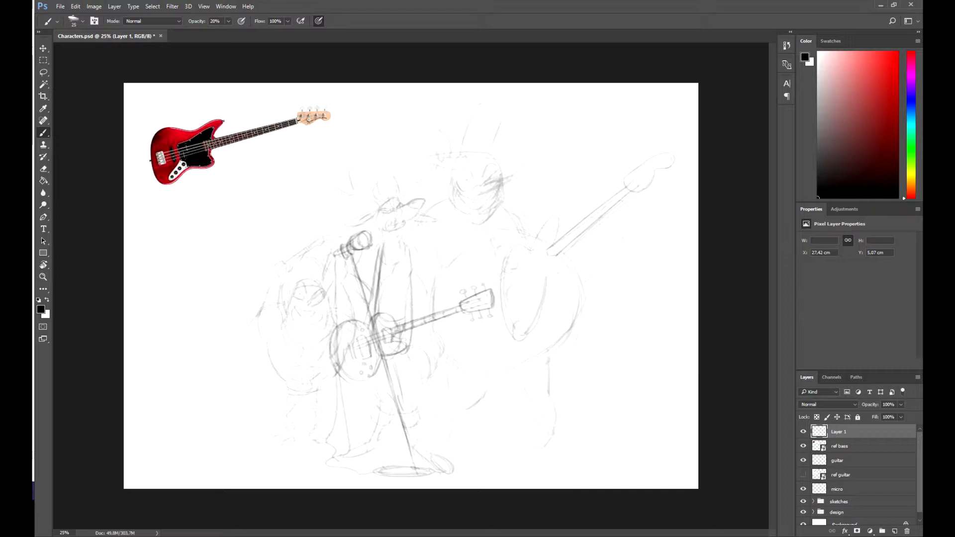
- Add the side thickness of the bass body and draw its strap down from the snowman's neck
left_click_drag(504, 261, 499, 321)
left_click_drag(454, 211, 465, 234)
left_click_drag(503, 265, 499, 336)
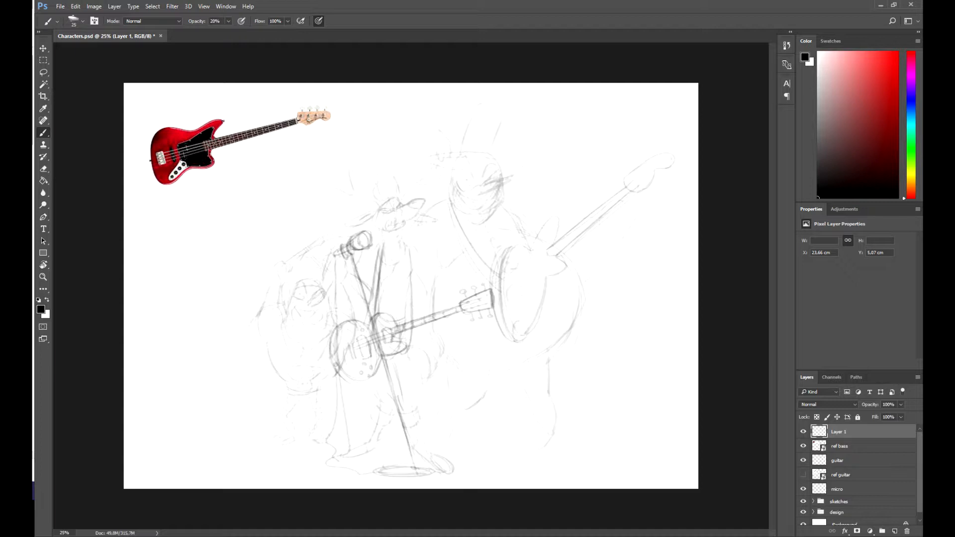
- Refine the bass's body horn and neck, add tuning pegs to the headstock, and start the details on the body
left_click_drag(548, 215, 535, 229)
left_click_drag(559, 248, 552, 259)
left_click_drag(613, 192, 577, 221)
left_click_drag(647, 157, 670, 152)
key("e")
key("b")
left_click_drag(525, 308, 522, 324)
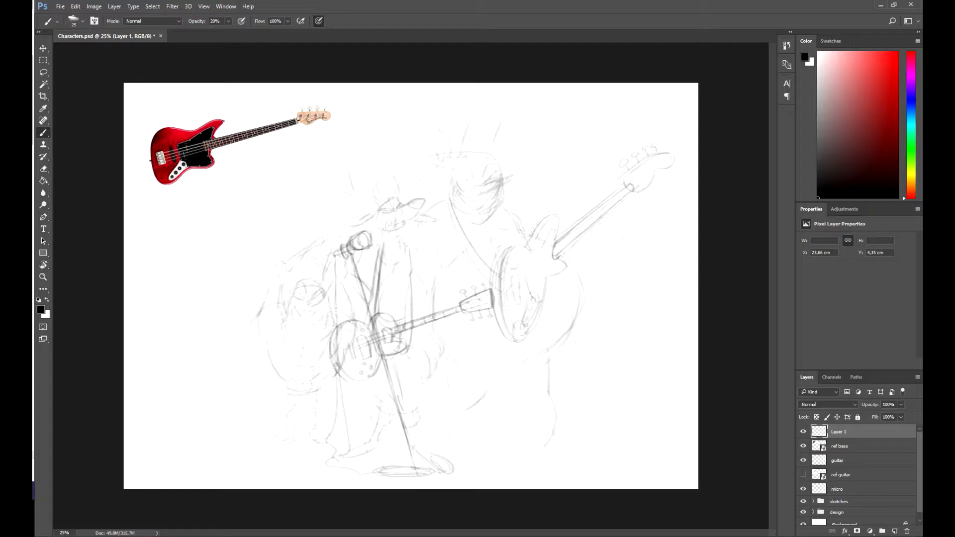
- Draw the pickguard and string details on the bass body, undoing the stray strokes
mouse_move(514, 277)
left_mouse_down()
mouse_move(512, 301)
mouse_move(522, 305)
left_mouse_up()
mouse_move(524, 273)
left_mouse_down()
mouse_move(515, 310)
mouse_move(524, 295)
left_mouse_up()
key("ctrl+alt+z")
key("ctrl+alt+z")
key("ctrl+alt+z")
key("ctrl+alt+z")
key("ctrl+alt+z")
mouse_move(561, 251)
left_mouse_down()
mouse_move(504, 203)
mouse_move(530, 240)
left_mouse_up()
key("ctrl+z")
- Rename the bass sketch layer as bass and hide the ref bass layer
double_click(838, 431)
type("b")
key("Return")
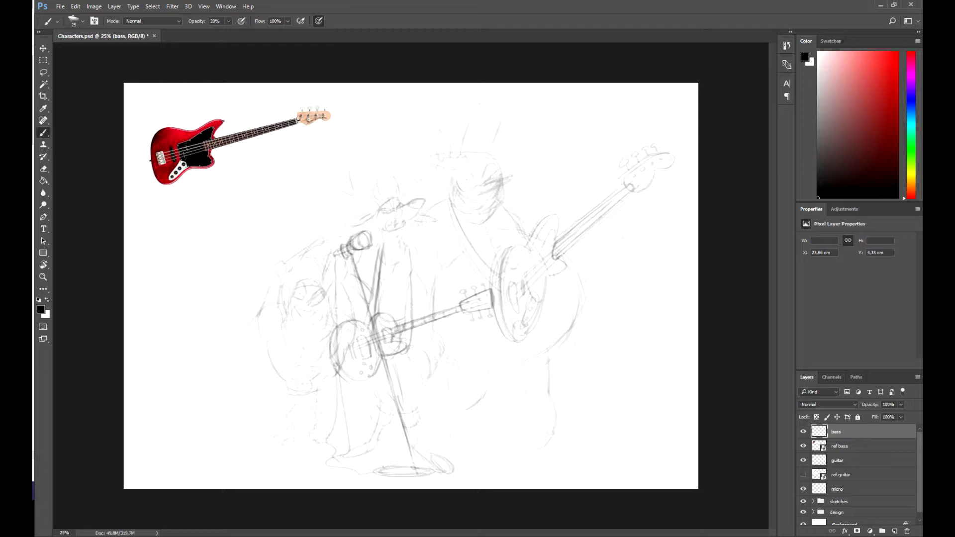
left_click(804, 447)
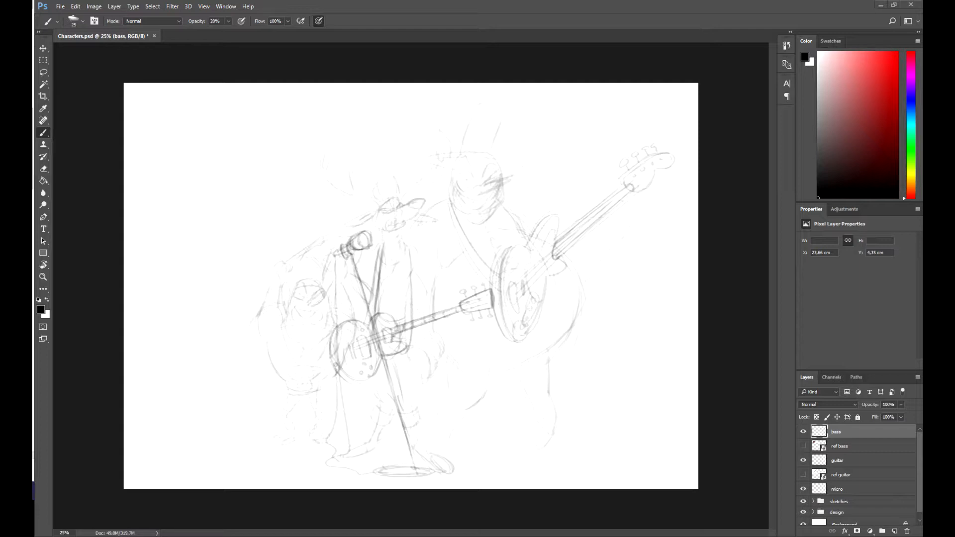
- Place the drumsticks reference photo over the snowman and name its layer ref sticks
mouse_move(33, 92)
left_mouse_down()
mouse_move(411, 286)
mouse_move(234, 188)
mouse_move(232, 175)
mouse_move(553, 181)
mouse_move(560, 232)
left_mouse_up()
key("Return")
key("b")
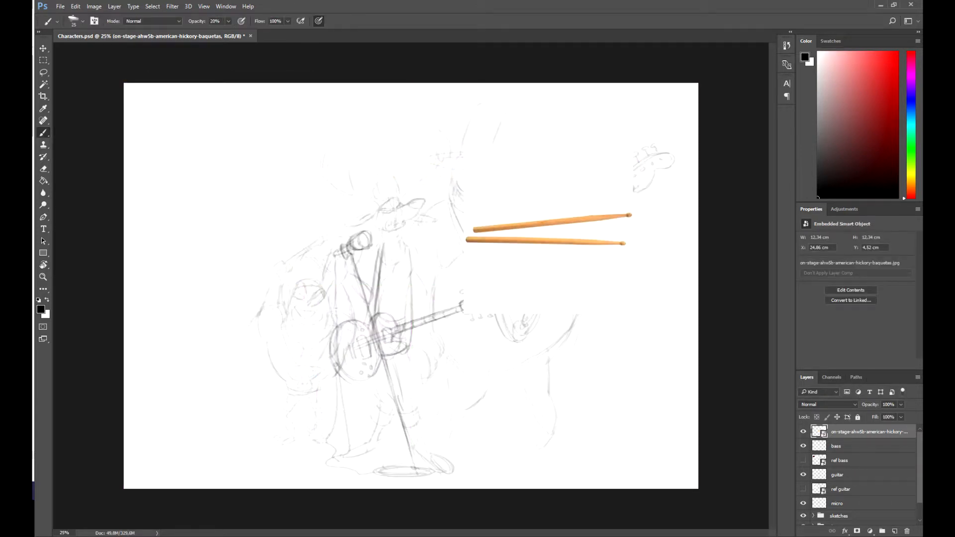
double_click(868, 431)
type("ref sticks")
key("Return")
- Add a layer and draw a slanted drumstick above the elf's head, reducing the brush size to 20
left_click(895, 531)
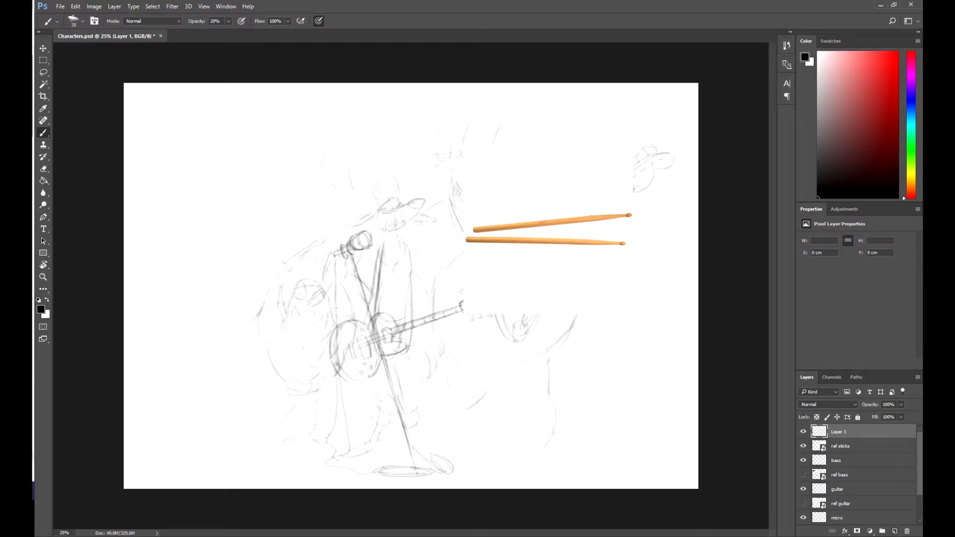
left_click_drag(264, 274, 318, 243)
left_click_drag(276, 266, 318, 244)
key("bracketleft")
left_click_drag(268, 277, 316, 246)
left_click_drag(314, 245, 319, 241)
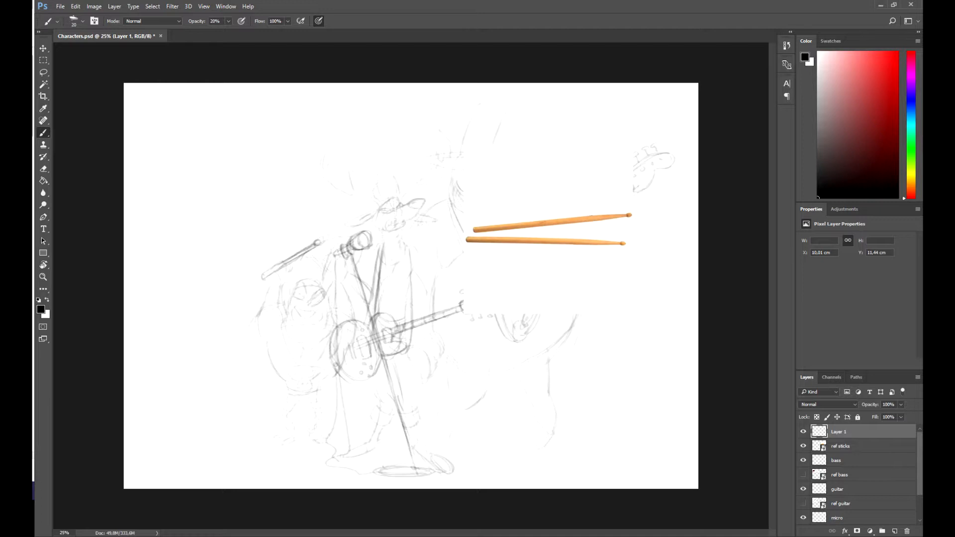
- Draw a second drumstick crossing the first above the elf, and hide the ref sticks layer
left_click_drag(294, 240, 330, 265)
mouse_move(294, 242)
left_mouse_down()
mouse_move(329, 269)
mouse_move(322, 263)
left_mouse_up()
left_click(803, 446)
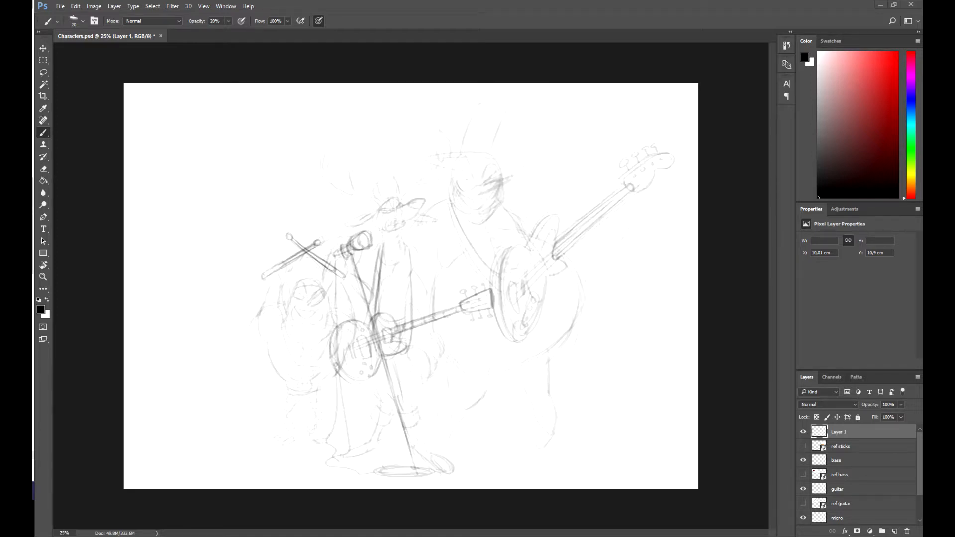
- Save the document and rename the drumsticks sketch layer as sticks
key("e")
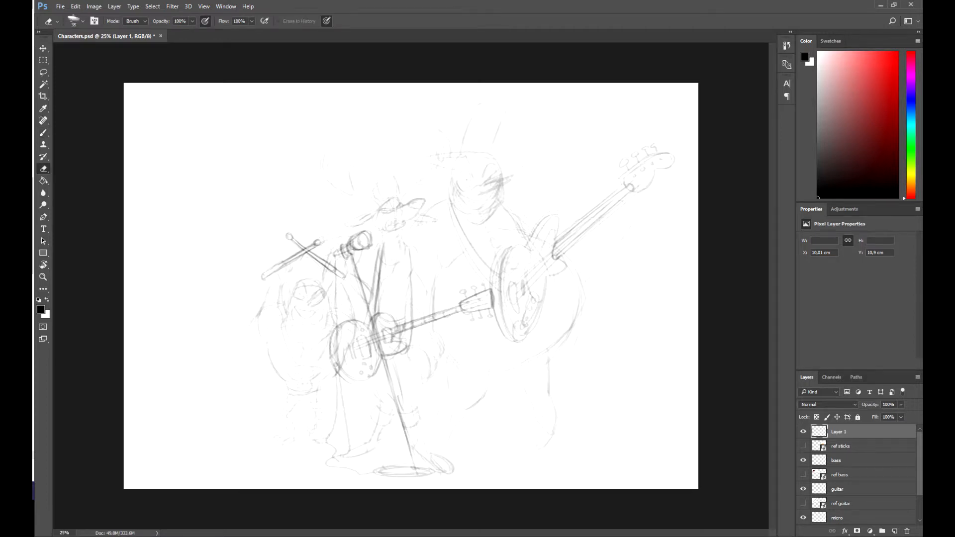
key("ctrl+s")
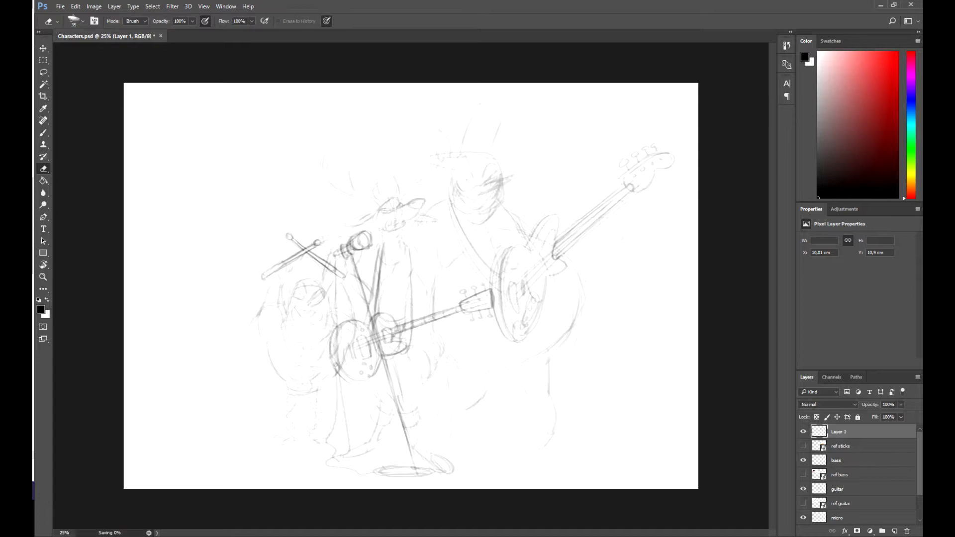
double_click(839, 432)
type("sticks")
key("Return")
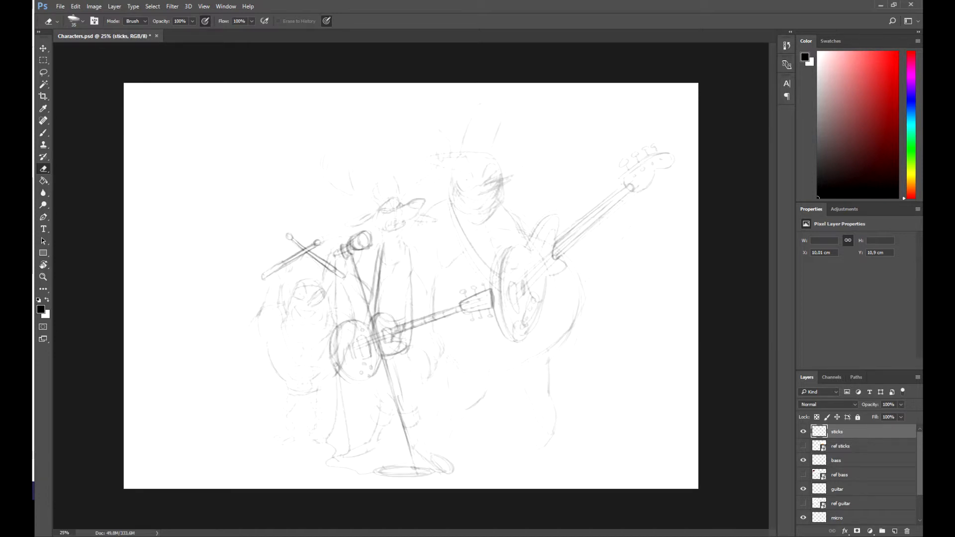
- Raise the sketches group's opacity to 100%
scroll(858, 473, "down", 2)
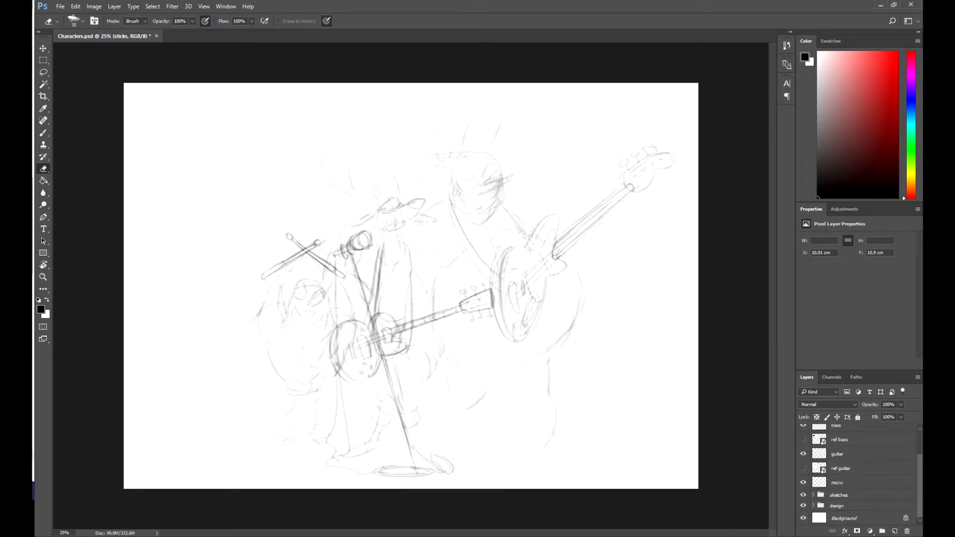
left_click(839, 496)
left_click_drag(870, 405, 896, 405)
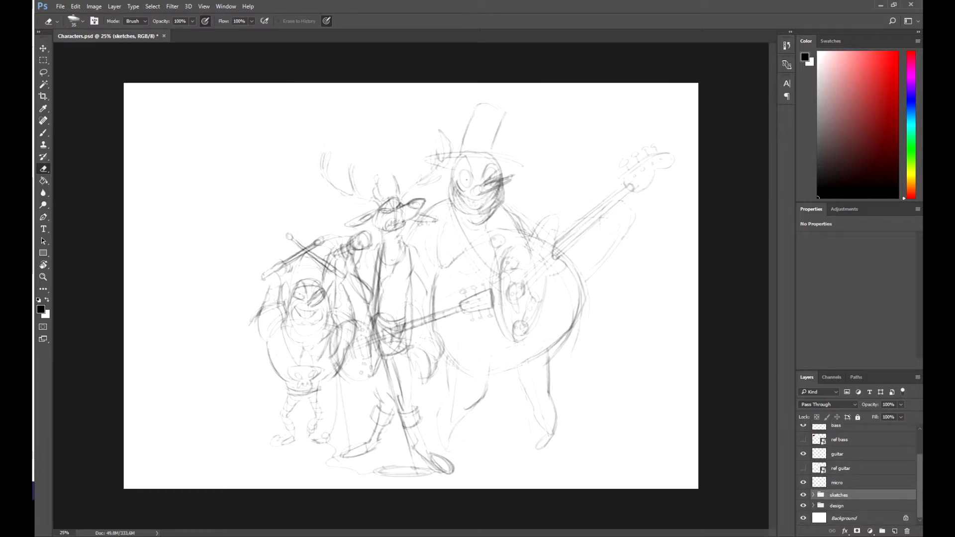
left_click(813, 506)
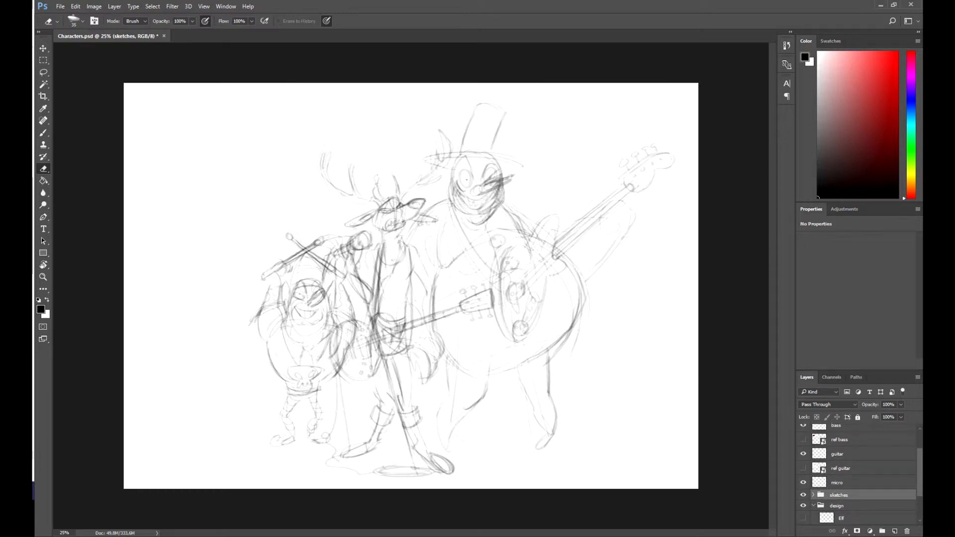
scroll(861, 472, "down", 3)
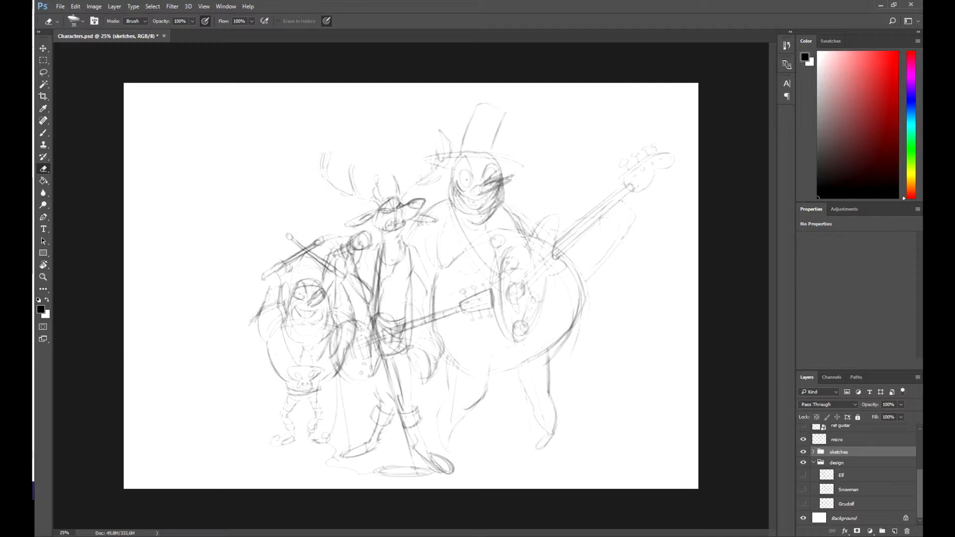
left_click(848, 476)
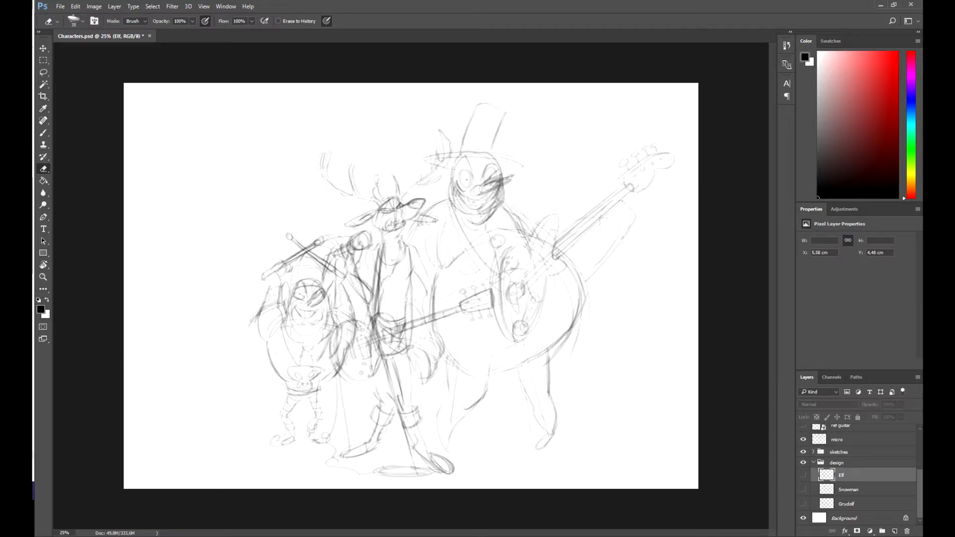
left_click(813, 463)
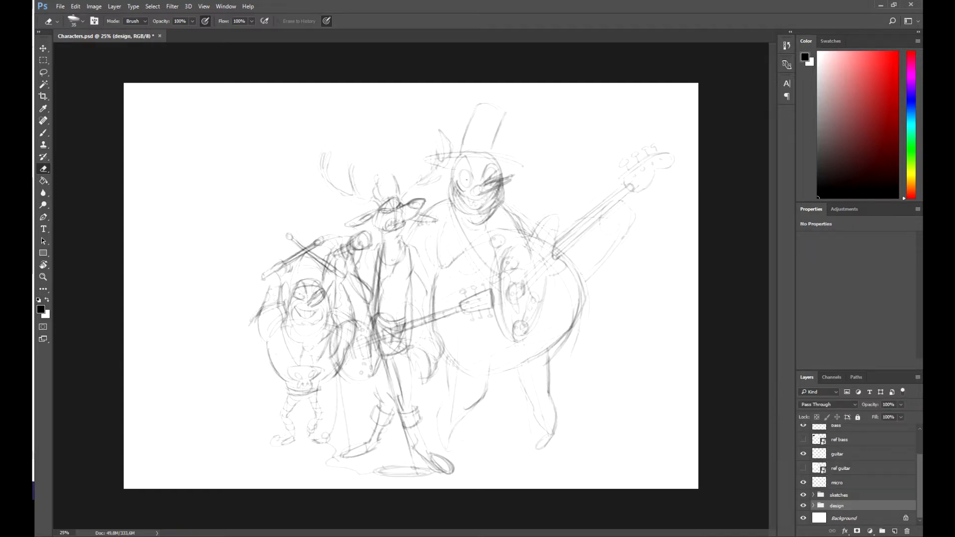
- On the Grudolf layer in the sketches group, erase the reindeer's lines that overlap the guitar body at his hip
left_click(813, 495)
scroll(858, 473, "down", 2)
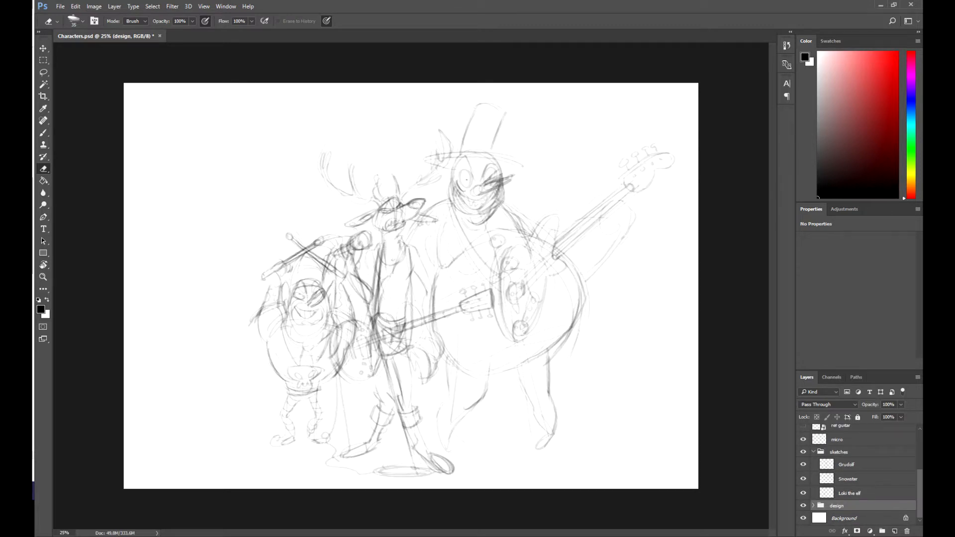
left_click(846, 465)
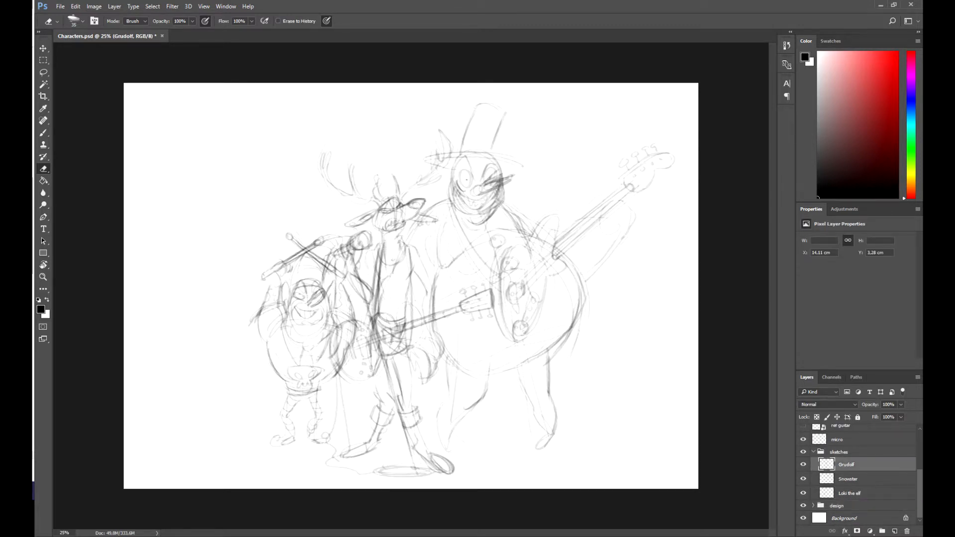
left_click_drag(388, 327, 371, 342)
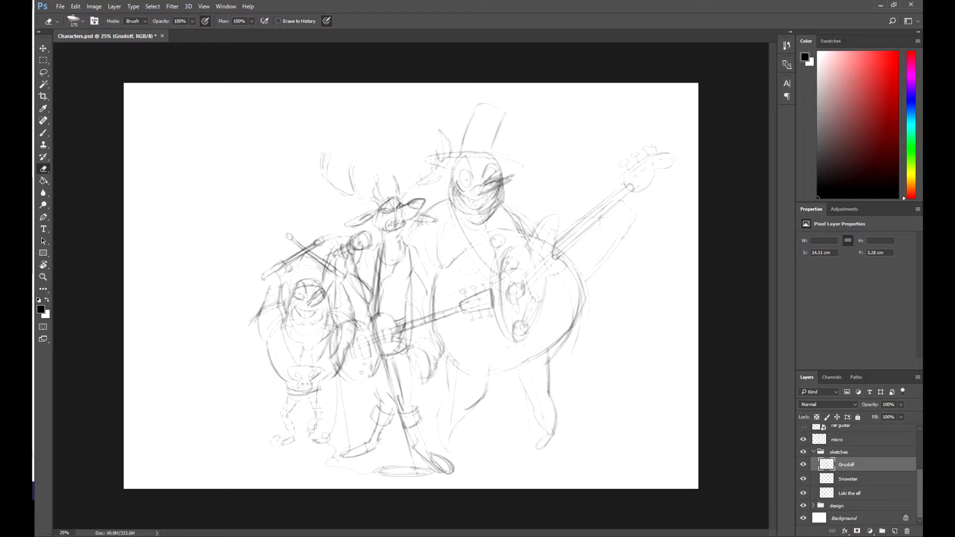
left_click_drag(399, 323, 399, 346)
left_click_drag(401, 328, 406, 325)
- On the Snowster layer, erase the snowman's buttons and body lines that fall inside the bass body and its upper horn
left_click(848, 479)
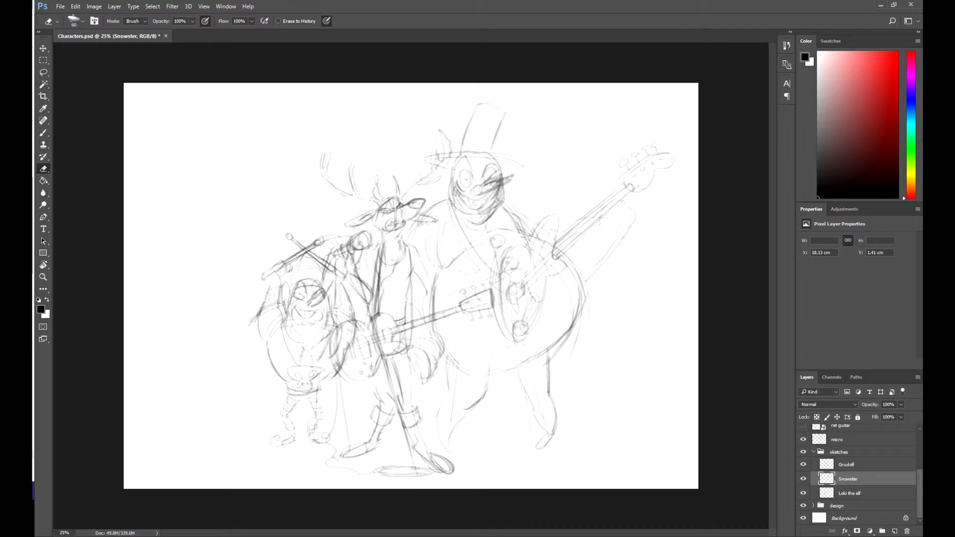
left_click_drag(509, 259, 515, 267)
mouse_move(507, 286)
left_mouse_down()
mouse_move(508, 301)
mouse_move(522, 297)
left_mouse_up()
left_click_drag(501, 259, 507, 267)
mouse_move(520, 321)
left_mouse_down()
mouse_move(516, 335)
mouse_move(529, 336)
left_mouse_up()
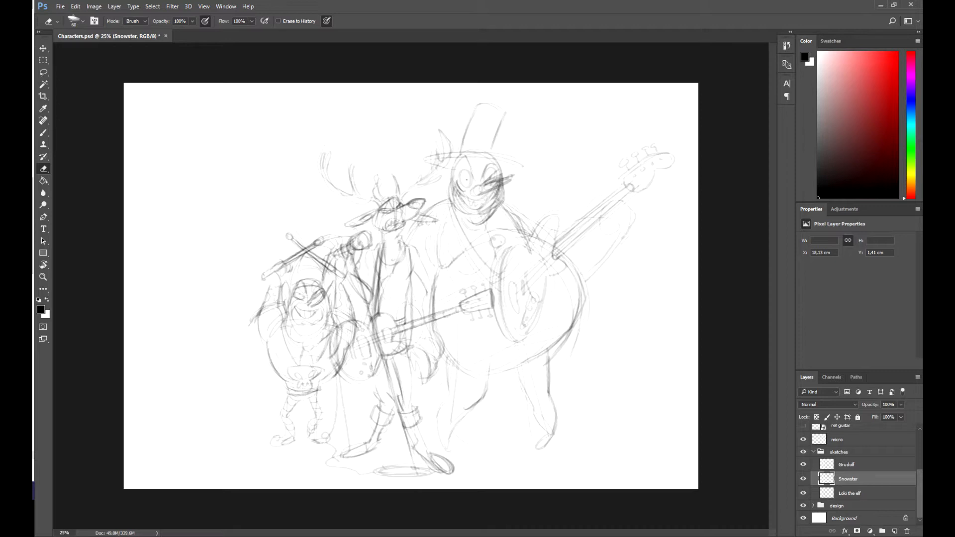
left_click_drag(537, 235, 530, 251)
- Erase Grudolf's lines along the microphone stand and Loki the elf's lines overlapping the guitar body, and collapse the sketches group
left_click(846, 465)
left_click_drag(380, 255, 374, 303)
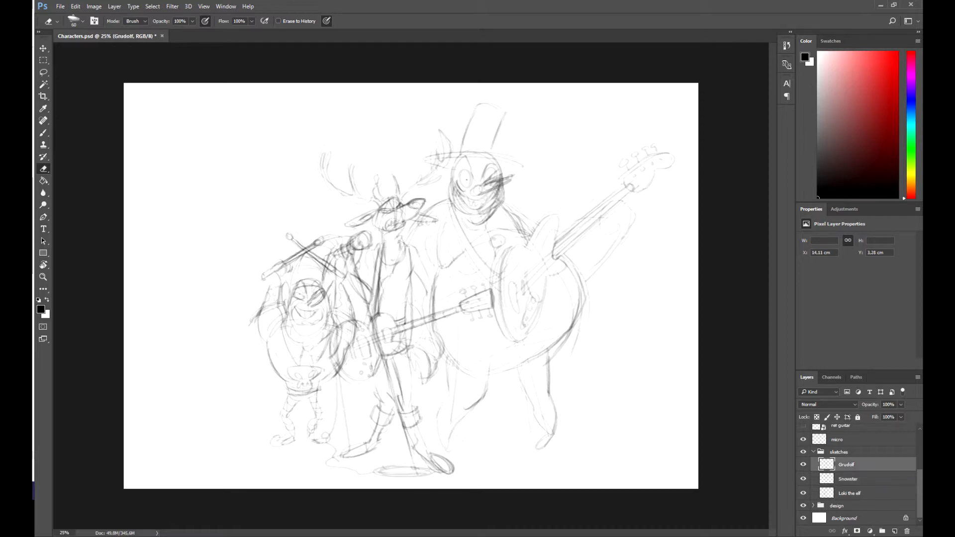
left_click(849, 493)
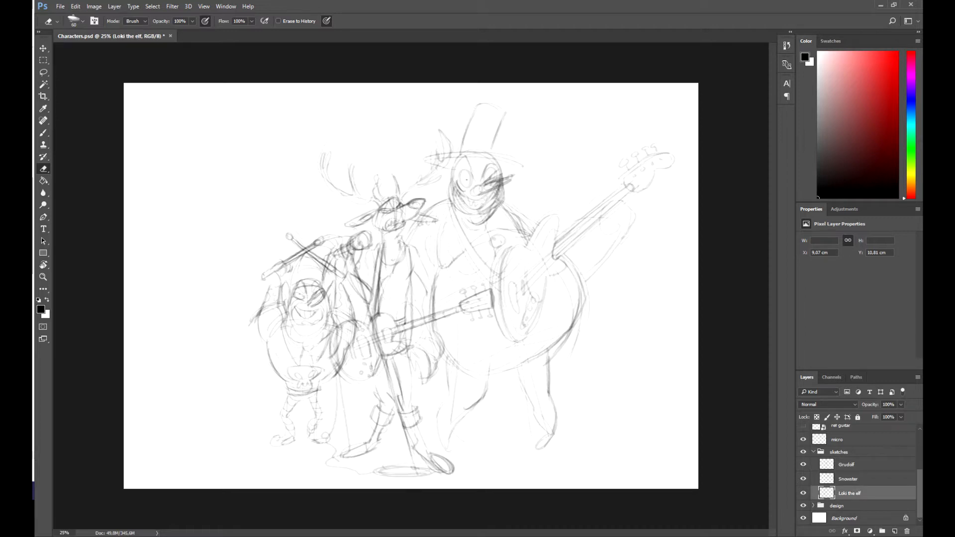
mouse_move(338, 343)
left_mouse_down()
mouse_move(342, 362)
mouse_move(355, 320)
left_mouse_up()
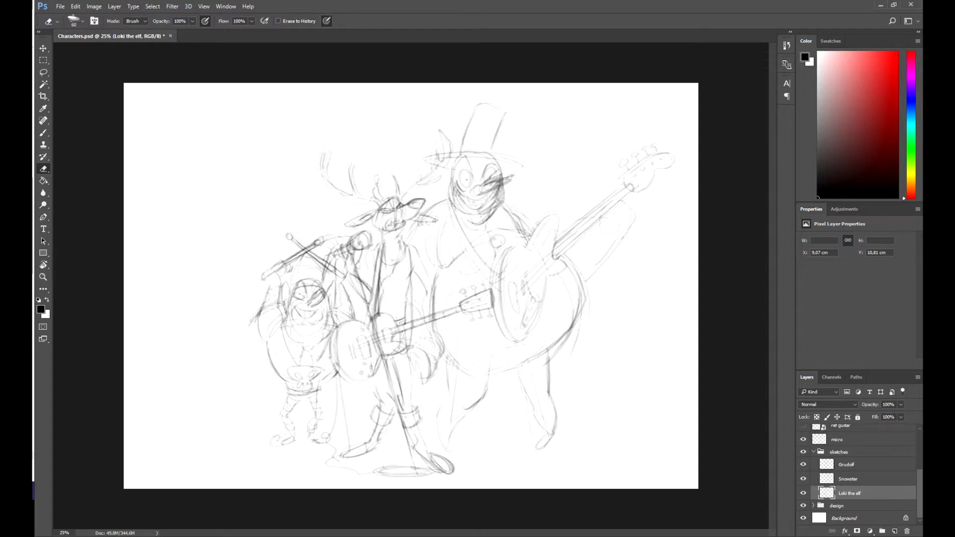
left_click(814, 452)
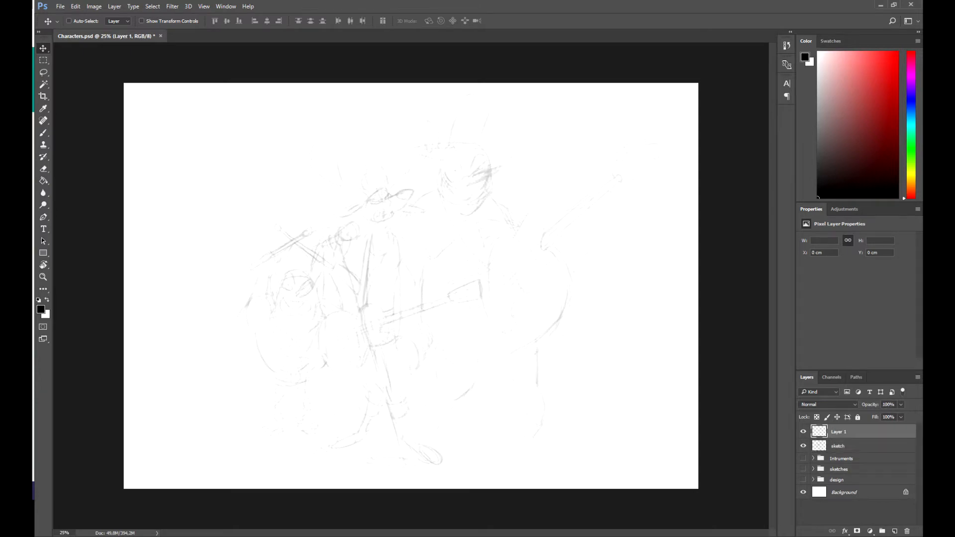
- Lock the merged sketch layer completely and make Layer 1 the active drawing layer
left_click(838, 446)
left_click(857, 417)
left_click(839, 432)
- With the brush at size 10 and 40% opacity, outline the reindeer's forehead, cheek and ear over the faint sketch
key("b")
key("ctrl+plus")
key("ctrl+plus")
left_click_drag(398, 223, 425, 344)
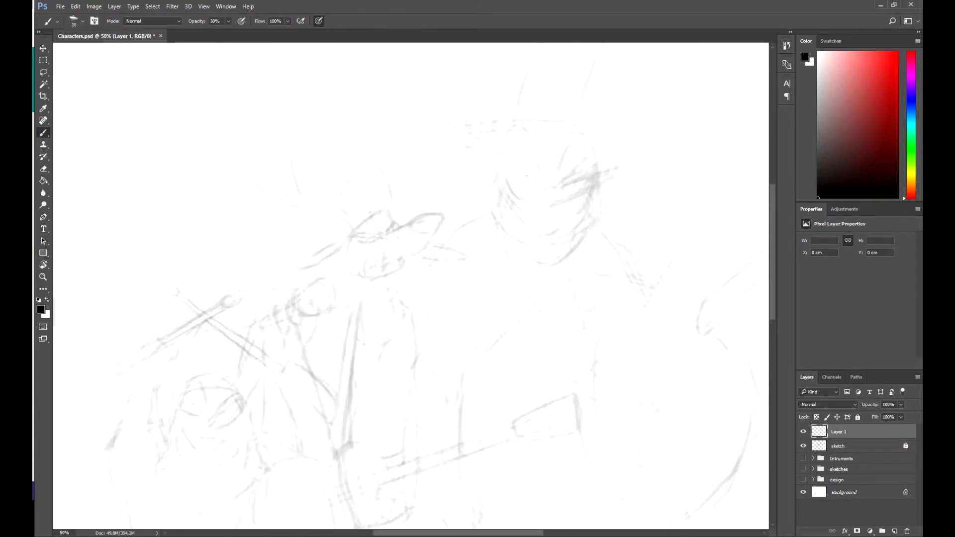
key("4")
key("bracketleft")
key("bracketleft")
left_click_drag(351, 230, 387, 215)
mouse_move(352, 230)
left_mouse_down()
mouse_move(374, 212)
mouse_move(387, 216)
mouse_move(285, 262)
mouse_move(344, 244)
mouse_move(336, 242)
mouse_move(349, 233)
left_mouse_up()
mouse_move(326, 246)
left_mouse_down()
mouse_move(334, 252)
mouse_move(316, 258)
left_mouse_up()
mouse_move(320, 252)
left_mouse_down()
mouse_move(348, 257)
mouse_move(317, 282)
left_mouse_up()
mouse_move(323, 251)
left_mouse_down()
mouse_move(318, 278)
mouse_move(343, 226)
mouse_move(351, 240)
left_mouse_up()
- Draw the reindeer's long snout with its nose and nostrils, undoing the stray stroke below it
key("r")
mouse_move(348, 239)
left_mouse_down()
mouse_move(334, 300)
mouse_move(332, 291)
left_mouse_up()
left_click_drag(359, 228, 387, 238)
left_click_drag(363, 250, 418, 233)
left_click_drag(392, 239, 405, 242)
mouse_move(414, 234)
left_mouse_down()
mouse_move(410, 243)
mouse_move(398, 235)
mouse_move(414, 242)
left_mouse_up()
mouse_move(389, 232)
left_mouse_down()
mouse_move(402, 262)
mouse_move(344, 268)
mouse_move(342, 286)
mouse_move(376, 273)
mouse_move(341, 294)
mouse_move(373, 284)
left_mouse_up()
key("ctrl+z")
- Draw the reindeer's open mouth and lower jaw, undoing strokes that miss
left_click_drag(375, 272, 351, 298)
left_click_drag(350, 299, 382, 278)
key("ctrl+z")
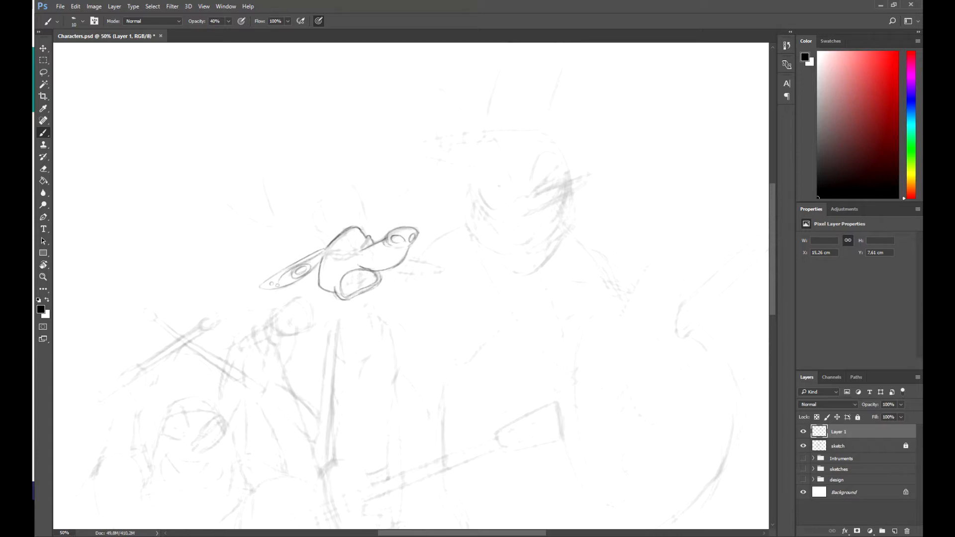
left_click_drag(378, 272, 375, 286)
mouse_move(370, 291)
left_mouse_down()
mouse_move(357, 301)
mouse_move(369, 290)
mouse_move(350, 279)
mouse_move(352, 287)
mouse_move(372, 276)
mouse_move(350, 294)
left_mouse_up()
mouse_move(327, 253)
left_mouse_down()
mouse_move(359, 241)
mouse_move(353, 256)
left_mouse_up()
key("ctrl+z")
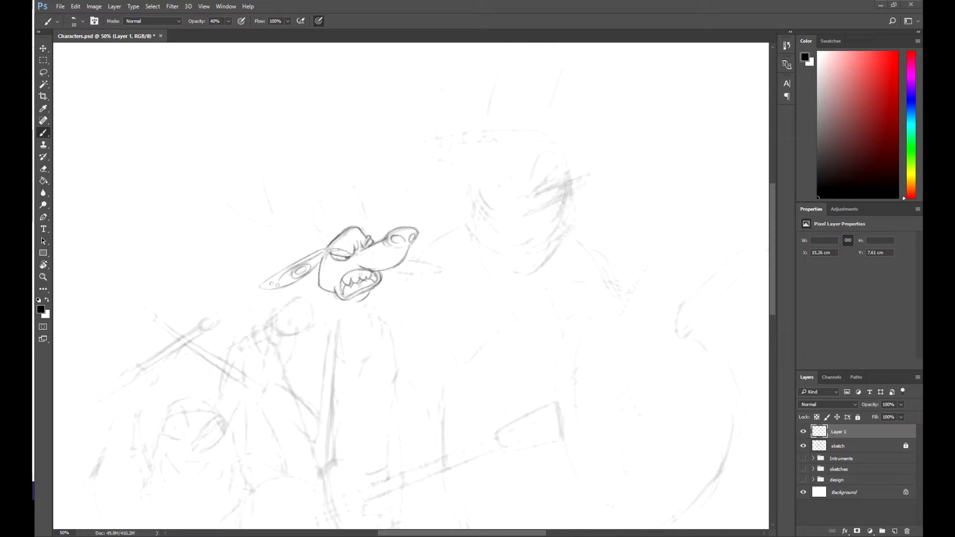
- Draw the reindeer's neck with throat folds below the jaw and add a short stroke on top of his head
mouse_move(391, 269)
left_mouse_down()
mouse_move(349, 271)
mouse_move(336, 239)
left_mouse_up()
left_click_drag(316, 271, 322, 297)
left_click_drag(358, 267, 352, 284)
left_click_drag(357, 277, 345, 298)
mouse_move(357, 282)
left_mouse_down()
mouse_move(364, 300)
mouse_move(347, 321)
left_mouse_up()
left_click_drag(332, 276, 366, 269)
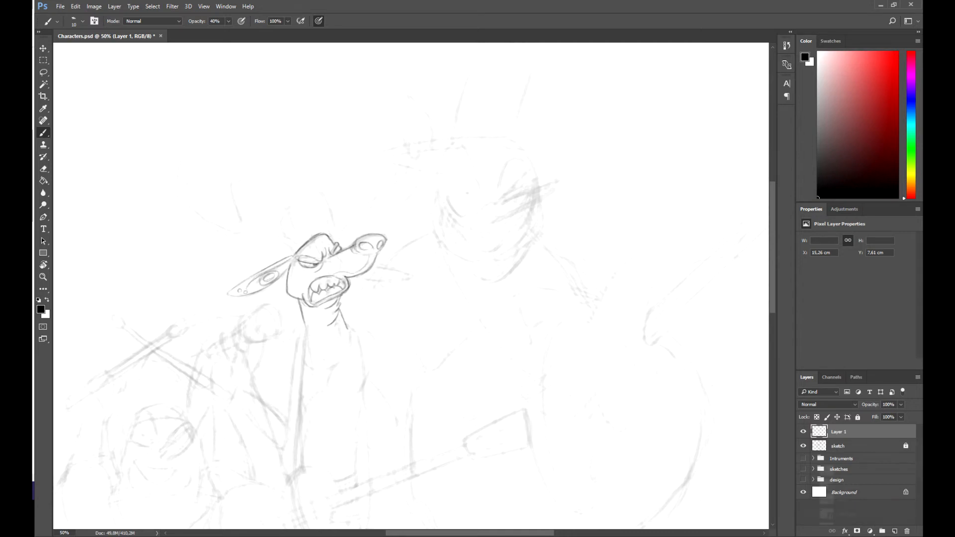
left_click_drag(325, 230, 334, 229)
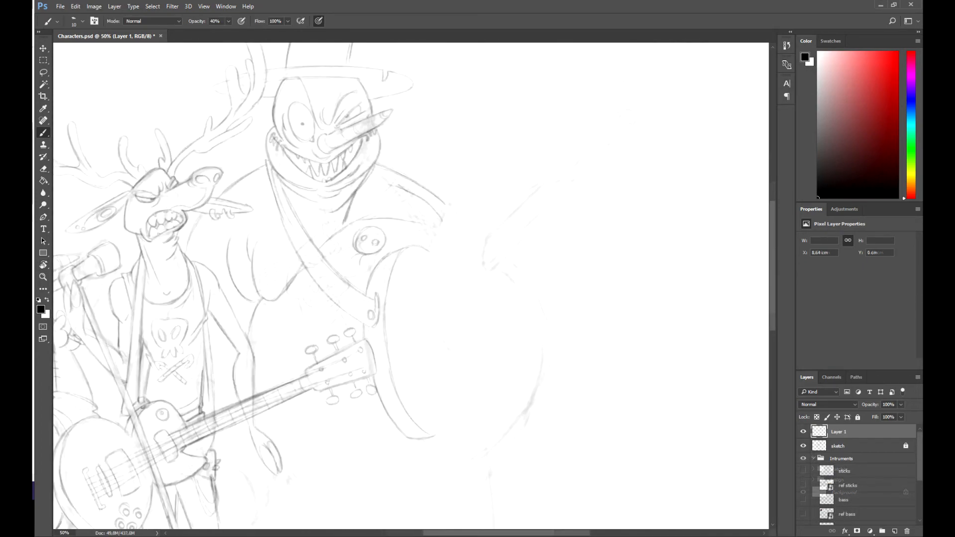
- Draw the bass body's upper horn beside the snowman's shoulder and clean up its base with the eraser
mouse_move(403, 247)
left_mouse_down()
mouse_move(444, 249)
mouse_move(485, 184)
left_mouse_up()
left_click_drag(432, 253, 443, 255)
left_click_drag(428, 249, 464, 186)
left_click_drag(460, 188, 486, 183)
key("e")
left_click_drag(451, 252, 444, 256)
key("b")
- Draw the bass body's lower horn and outer edge, and add the strap lines over the snowman's shoulder
mouse_move(483, 183)
left_mouse_down()
mouse_move(488, 252)
mouse_move(512, 278)
mouse_move(478, 305)
mouse_move(433, 434)
left_mouse_up()
left_click_drag(476, 309, 444, 418)
left_click_drag(423, 258, 398, 279)
mouse_move(349, 191)
left_mouse_down()
mouse_move(392, 248)
mouse_move(412, 253)
left_mouse_up()
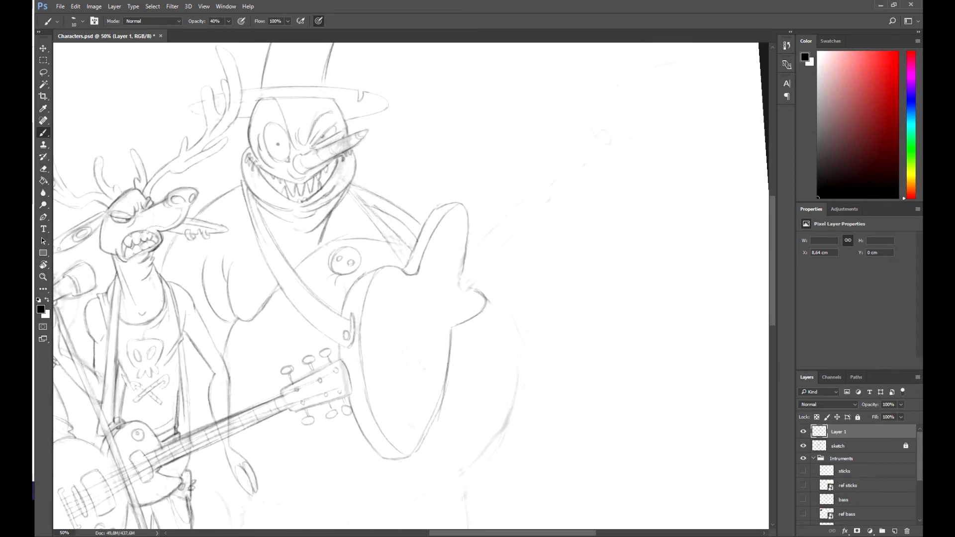
left_click_drag(461, 330, 448, 380)
left_click_drag(353, 192, 396, 243)
left_click_drag(451, 378, 449, 386)
key("e")
key("b")
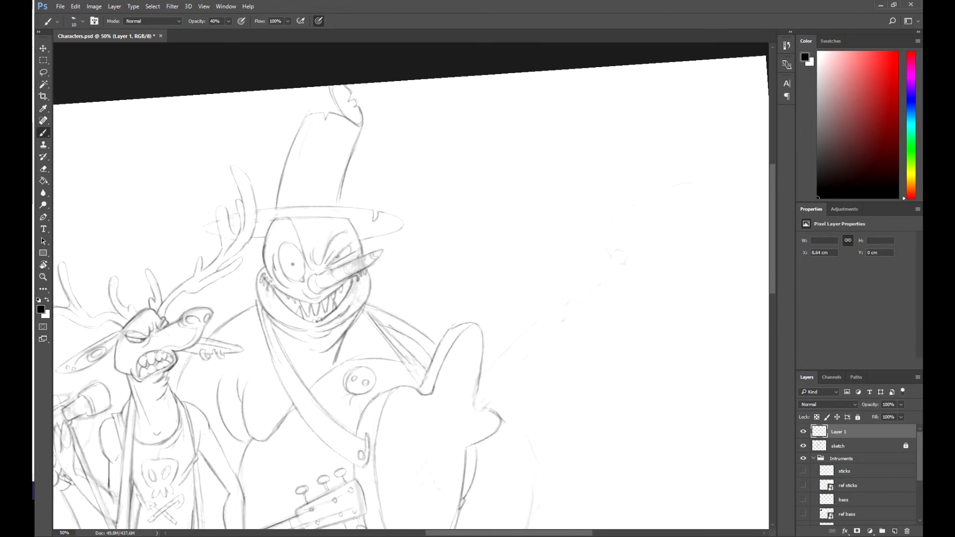
- Draw the bass body's long lower outline around its rounded end
left_click_drag(225, 224, 213, 246)
left_click_drag(348, 349, 348, 261)
mouse_move(262, 275)
left_mouse_down()
mouse_move(244, 293)
mouse_move(258, 306)
left_mouse_up()
left_click_drag(259, 278, 240, 294)
left_click_drag(298, 348, 297, 305)
mouse_move(241, 374)
left_mouse_down()
mouse_move(265, 417)
mouse_move(280, 417)
left_mouse_up()
left_click_drag(263, 353, 281, 401)
- Add the bass body's side edge and the small strap button at its rounded end
left_click_drag(298, 348, 276, 341)
left_click_drag(218, 365, 255, 411)
left_click_drag(231, 341, 253, 401)
left_click_drag(268, 348, 271, 418)
left_click_drag(288, 386, 272, 409)
mouse_move(289, 388)
left_mouse_down()
mouse_move(274, 409)
mouse_move(281, 390)
left_mouse_up()
left_click_drag(294, 343, 291, 347)
left_click_drag(242, 344, 254, 342)
- Draw the snowman's round belly behind the bass with long curved strokes and begin his legs
left_click_drag(309, 279, 225, 376)
left_click_drag(224, 473, 257, 344)
left_click_drag(241, 350, 334, 381)
mouse_move(293, 348)
left_mouse_down()
mouse_move(285, 391)
mouse_move(322, 279)
left_mouse_up()
left_click_drag(270, 287, 281, 353)
left_click_drag(270, 304, 285, 382)
mouse_move(279, 377)
left_mouse_down()
mouse_move(265, 426)
mouse_move(290, 472)
left_mouse_up()
mouse_move(291, 477)
left_mouse_down()
mouse_move(358, 313)
mouse_move(329, 307)
left_mouse_up()
- Rough in the bass neck diagonally from the body and clean up overlapping lines with the eraser
left_click_drag(298, 302, 394, 282)
left_click_drag(310, 308, 435, 262)
left_click_drag(347, 312, 432, 255)
left_click_drag(380, 285, 478, 209)
key("e")
mouse_move(328, 307)
left_mouse_down()
mouse_move(412, 286)
mouse_move(451, 241)
left_mouse_up()
key("b")
left_click_drag(402, 289, 434, 264)
- Extend the snowman's belly and leg contours with long strokes below the bass
mouse_move(432, 298)
left_mouse_down()
mouse_move(375, 366)
mouse_move(367, 438)
mouse_move(394, 481)
left_mouse_up()
left_click_drag(383, 439, 371, 445)
left_click_drag(392, 406, 405, 481)
left_click_drag(402, 463, 417, 345)
mouse_move(412, 367)
left_mouse_down()
mouse_move(395, 390)
mouse_move(401, 398)
left_mouse_up()
key("e")
key("b")
left_click_drag(425, 332, 410, 383)
- Sketch strokes for the snowman's raised arm holding the bass neck and undo the last three
left_click_drag(401, 205, 408, 289)
left_click_drag(410, 249, 386, 388)
left_click_drag(395, 327, 375, 344)
left_click_drag(421, 269, 371, 340)
mouse_move(397, 165)
left_mouse_down()
mouse_move(421, 302)
mouse_move(430, 259)
left_mouse_up()
key("ctrl+alt+z")
key("ctrl+alt+z")
key("ctrl+alt+z")
- Redraw the snowman's raised arm and block in his hand around the bass neck
left_click_drag(429, 213, 396, 324)
mouse_move(315, 335)
left_mouse_down()
mouse_move(341, 321)
mouse_move(337, 329)
left_mouse_up()
key("ctrl+z")
mouse_move(335, 312)
left_mouse_down()
mouse_move(322, 335)
mouse_move(324, 326)
mouse_move(347, 363)
mouse_move(348, 354)
left_mouse_up()
mouse_move(327, 371)
left_mouse_down()
mouse_move(340, 355)
mouse_move(338, 363)
left_mouse_up()
left_click_drag(338, 368, 323, 456)
mouse_move(389, 250)
left_mouse_down()
mouse_move(414, 316)
mouse_move(385, 381)
left_mouse_up()
left_click_drag(381, 343, 467, 255)
mouse_move(389, 210)
left_mouse_down()
mouse_move(428, 185)
mouse_move(407, 199)
mouse_move(420, 253)
left_mouse_up()
mouse_move(433, 191)
left_mouse_down()
mouse_move(481, 213)
mouse_move(461, 269)
left_mouse_up()
left_click_drag(408, 298, 469, 286)
key("e")
- Refine the fingers and thumb gripping the bass neck, erasing stray marks
mouse_move(507, 173)
left_mouse_down()
mouse_move(476, 228)
mouse_move(525, 175)
mouse_move(492, 208)
left_mouse_up()
key("b")
mouse_move(479, 207)
left_mouse_down()
mouse_move(477, 223)
mouse_move(491, 231)
left_mouse_up()
mouse_move(472, 216)
left_mouse_down()
mouse_move(490, 241)
mouse_move(515, 219)
mouse_move(486, 259)
mouse_move(453, 246)
mouse_move(433, 261)
left_mouse_up()
key("e")
key("b")
mouse_move(441, 214)
left_mouse_down()
mouse_move(372, 281)
mouse_move(409, 245)
left_mouse_up()
left_click_drag(429, 204, 428, 223)
left_click_drag(373, 315, 442, 244)
left_click_drag(407, 280, 450, 234)
- Draw the far section of the bass neck beyond the hand, redoing the stroke that misses
left_click_drag(468, 190, 514, 155)
key("ctrl+z")
left_click_drag(467, 184, 513, 153)
left_click_drag(380, 274, 396, 202)
left_click_drag(395, 199, 391, 246)
key("e")
key("r")
left_click_drag(478, 278, 453, 234)
- Draw the bass neck's long straight edges between the body and the hand on a rotated canvas
left_click_drag(343, 269, 366, 273)
key("b")
key("r")
mouse_move(358, 269)
left_mouse_down()
mouse_move(371, 247)
mouse_move(464, 273)
left_mouse_up()
mouse_move(457, 275)
left_mouse_down()
mouse_move(468, 292)
mouse_move(484, 267)
left_mouse_up()
key("r")
mouse_move(480, 311)
left_mouse_down()
mouse_move(440, 219)
mouse_move(427, 215)
left_mouse_up()
- Show the ref bass layer and draw the bass headstock with its tuning pegs at the end of the neck
left_click(803, 515)
key("ctrl+minus")
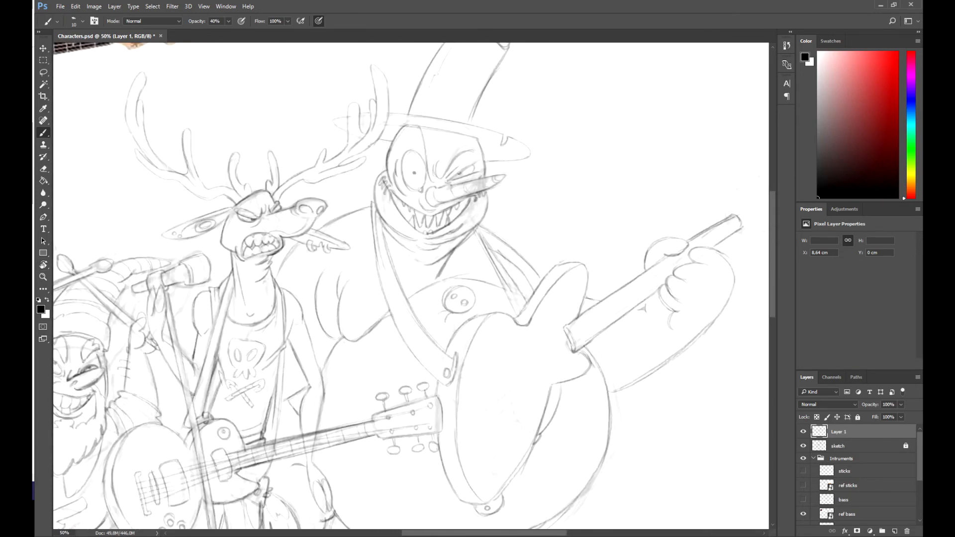
mouse_move(642, 189)
left_mouse_down()
mouse_move(683, 191)
mouse_move(646, 199)
mouse_move(654, 216)
mouse_move(655, 186)
left_mouse_up()
key("e")
key("b")
key("e")
key("b")
left_click_drag(666, 178, 667, 180)
mouse_move(679, 172)
left_mouse_down()
mouse_move(649, 175)
mouse_move(664, 173)
left_mouse_up()
left_click_drag(675, 162, 697, 155)
left_click_drag(688, 160, 690, 165)
mouse_move(622, 209)
left_mouse_down()
mouse_move(711, 176)
mouse_move(609, 243)
mouse_move(588, 285)
mouse_move(601, 304)
left_mouse_up()
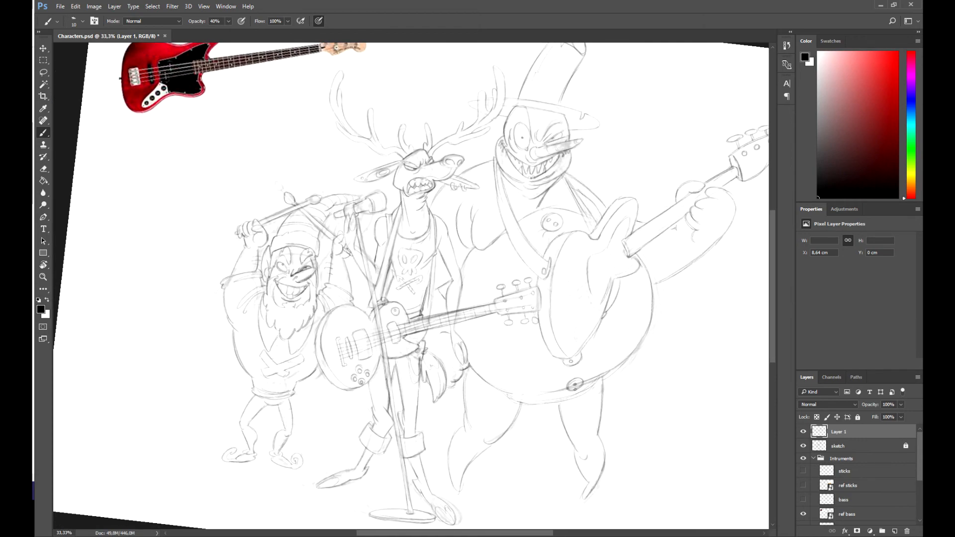
- Draw the pickguard, pickups and control plate with knobs on the bass body
left_click_drag(627, 265, 622, 221)
mouse_move(581, 266)
left_mouse_down()
mouse_move(591, 255)
mouse_move(587, 265)
left_mouse_up()
left_click_drag(585, 267, 584, 273)
mouse_move(581, 276)
left_mouse_down()
mouse_move(570, 316)
mouse_move(562, 309)
left_mouse_up()
mouse_move(564, 288)
left_mouse_down()
mouse_move(565, 309)
mouse_move(547, 335)
left_mouse_up()
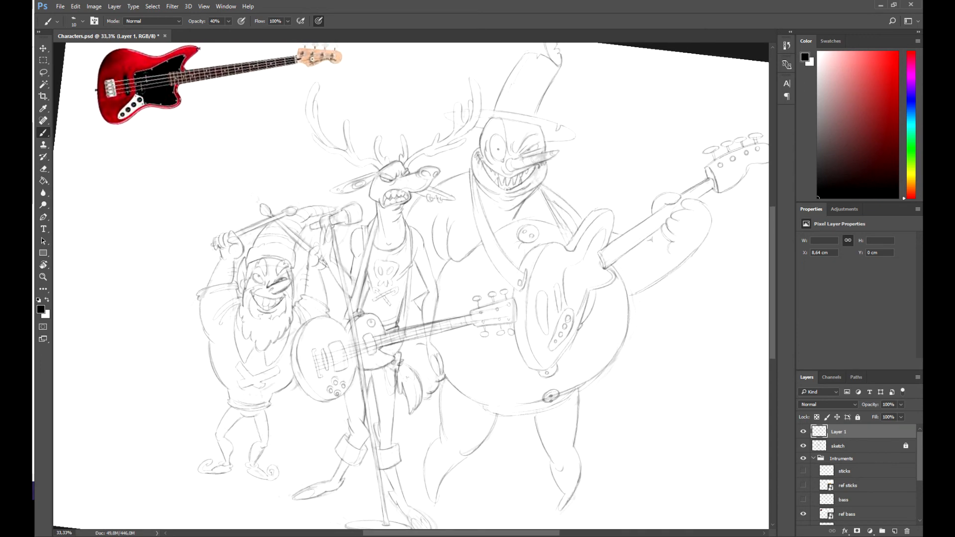
- Touch up the headstock and draw the bass strings along the neck and over the body
left_click_drag(730, 174, 727, 174)
left_click_drag(615, 251, 550, 300)
left_click_drag(651, 229, 603, 261)
mouse_move(596, 274)
left_mouse_down()
mouse_move(547, 311)
mouse_move(486, 302)
mouse_move(567, 295)
mouse_move(458, 343)
left_mouse_up()
key("r")
mouse_move(562, 299)
left_mouse_down()
mouse_move(521, 182)
mouse_move(494, 158)
left_mouse_up()
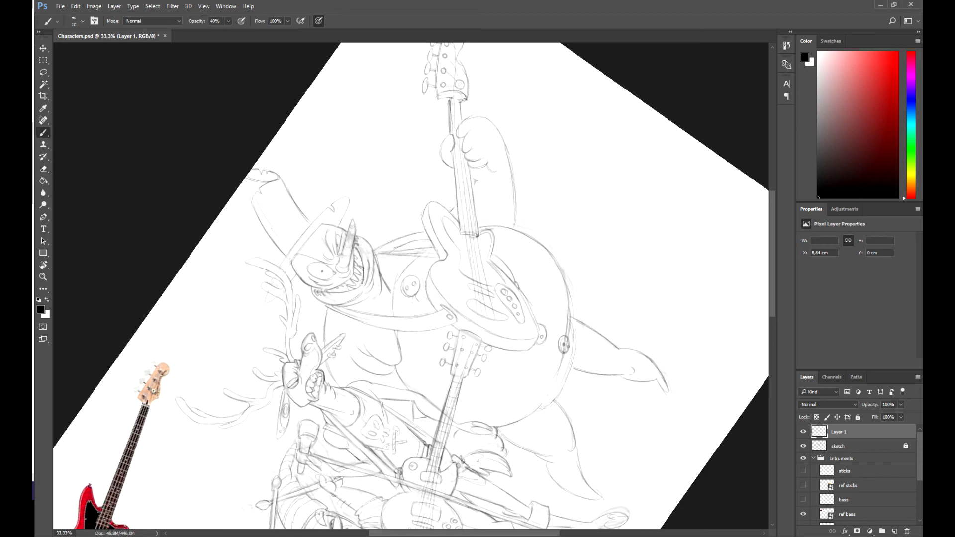
- Save the document with the whole canvas fitted in view and its rotation reset
key("ctrl+0")
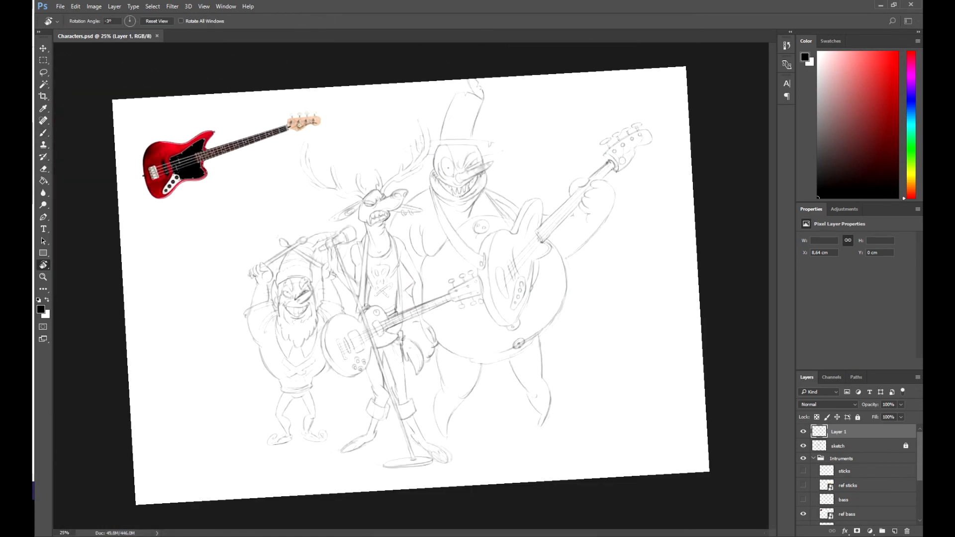
key("e")
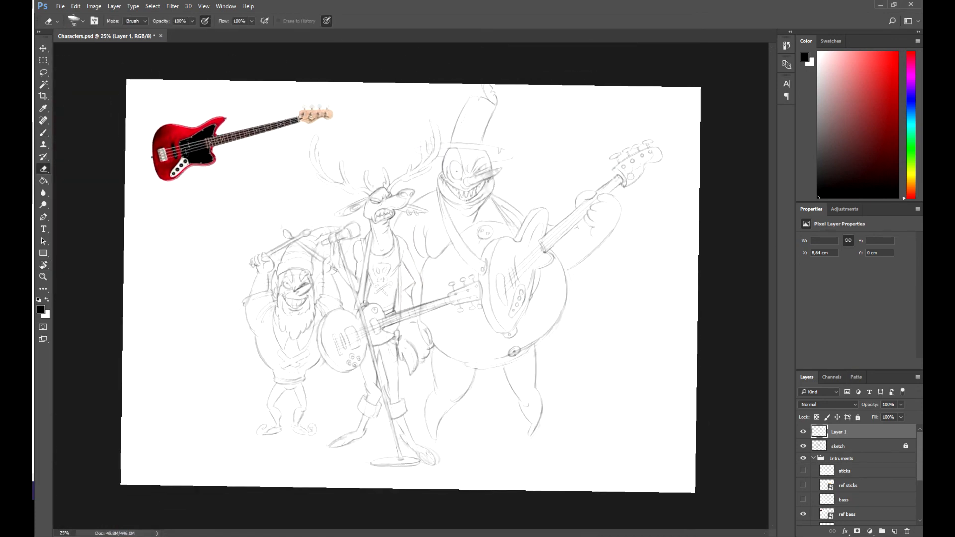
key("b")
key("ctrl+s")
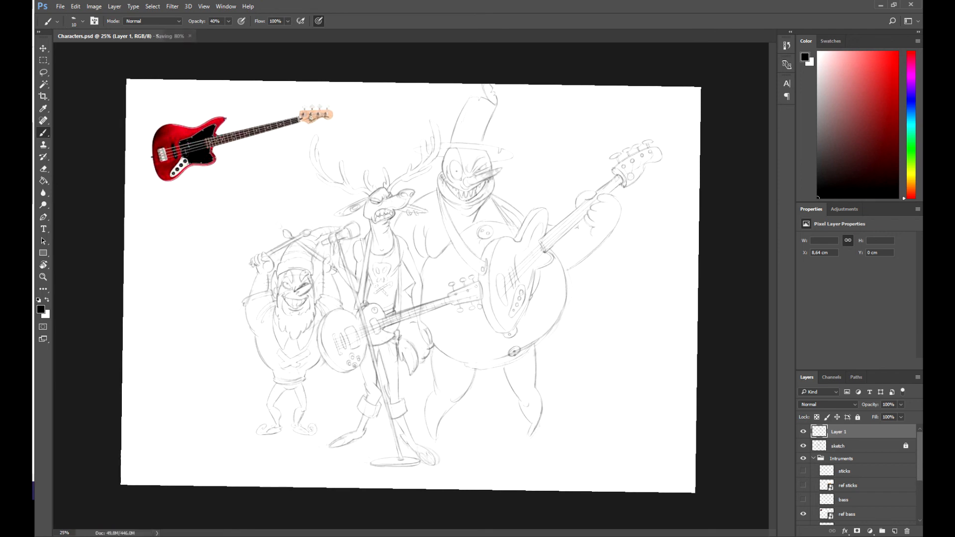
key("Escape")
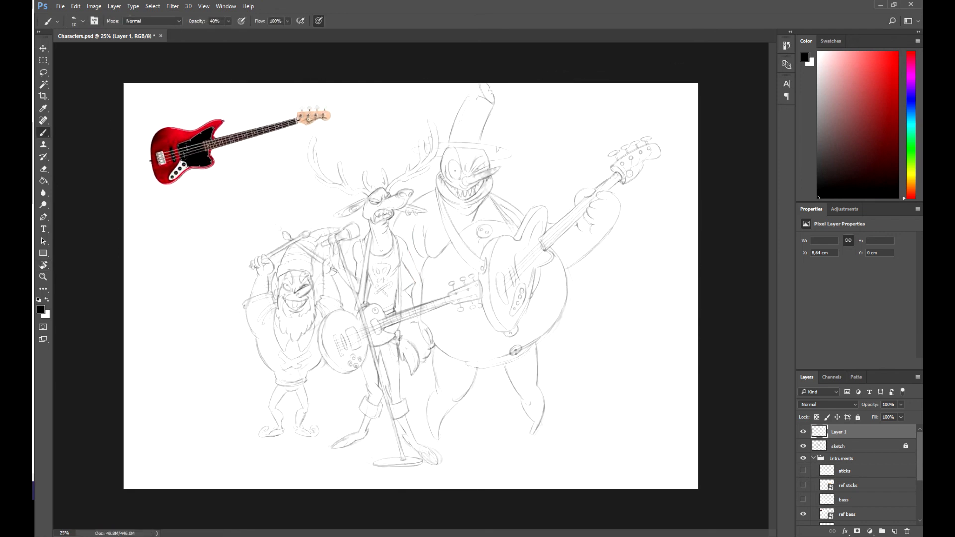
- Hide the ref bass layer and collapse the Intruments group
left_click(802, 514)
left_click(813, 459)
- Unlock the sketch layer, shift it together with Layer 1 slightly down and left, and make Layer 1 active again
left_click(838, 446, "shift")
left_click(858, 417)
left_click(858, 417)
key("v")
left_click_drag(529, 313, 523, 324)
left_click(839, 432)
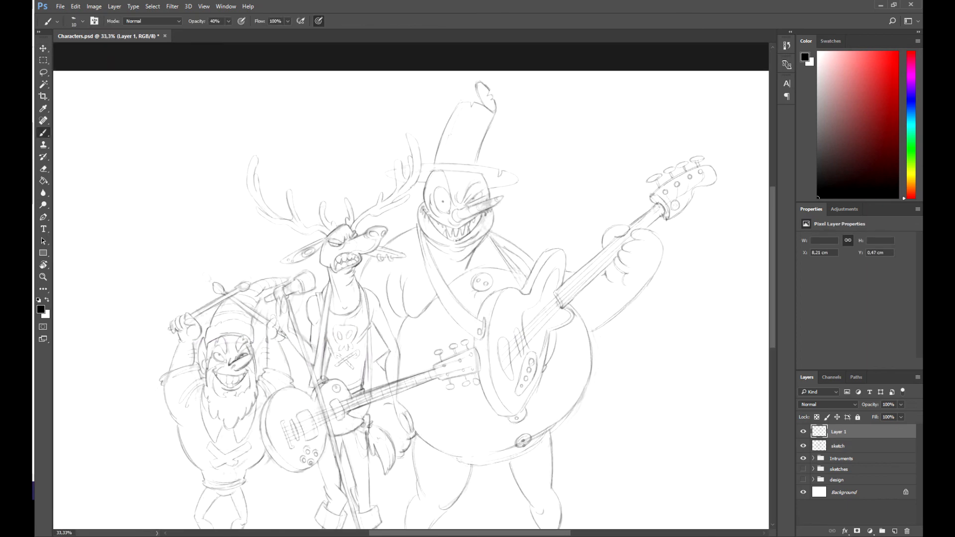